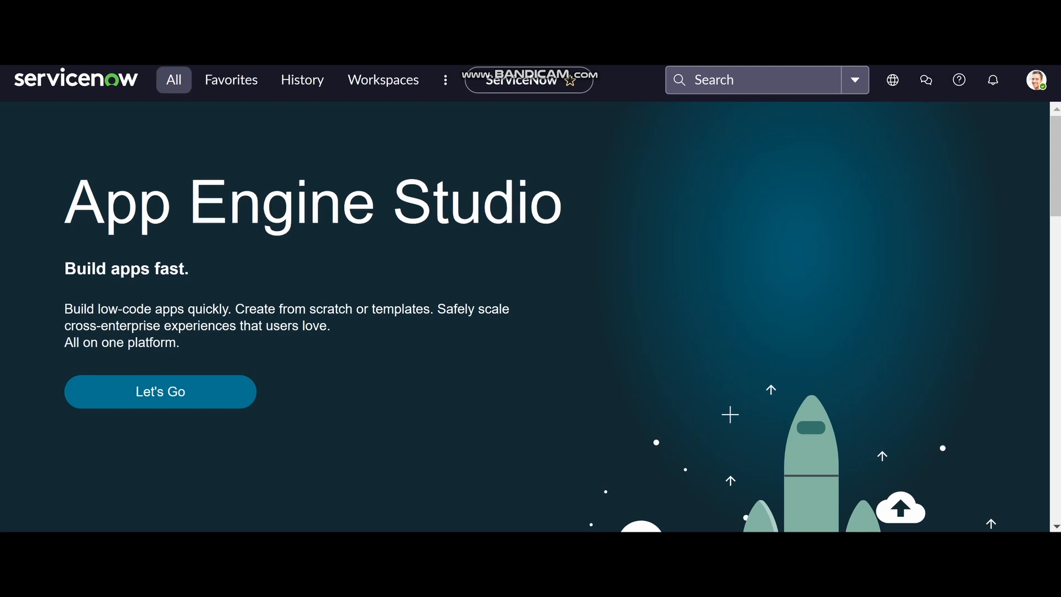
# Filter the application navigator for "catalog", open the Service Catalog and look through its categories.
pyautogui.click(173, 80)
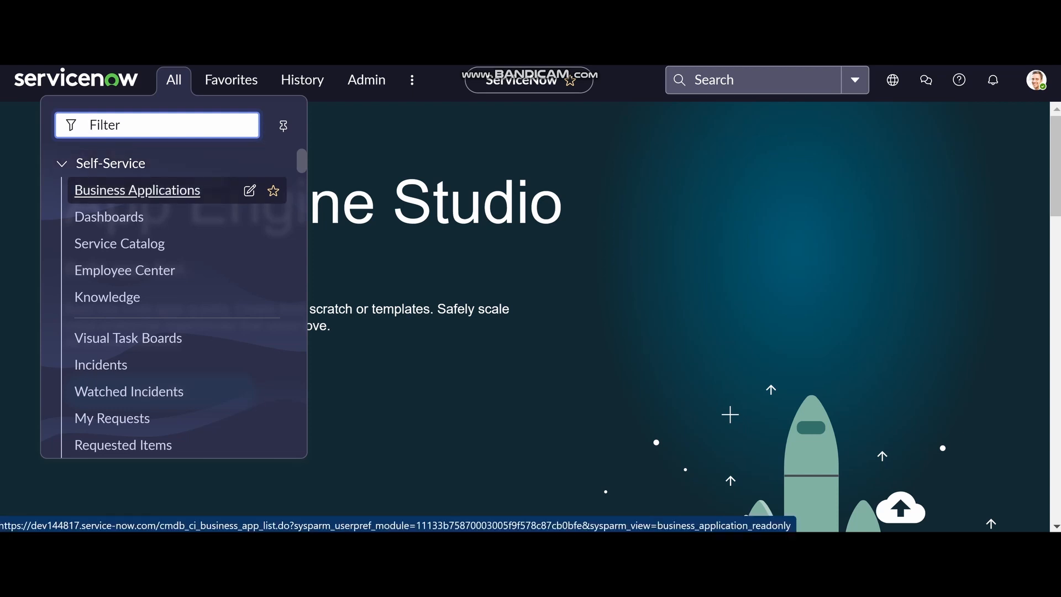
pyautogui.scroll(-2, 138, 190)
pyautogui.scroll(-4, 138, 177)
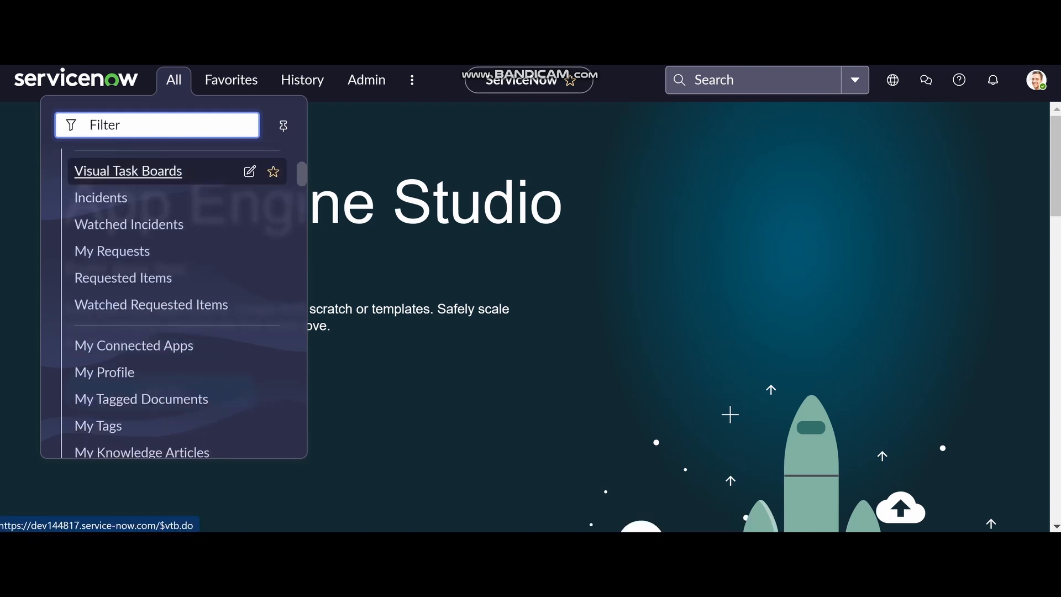
pyautogui.scroll(-3, 138, 177)
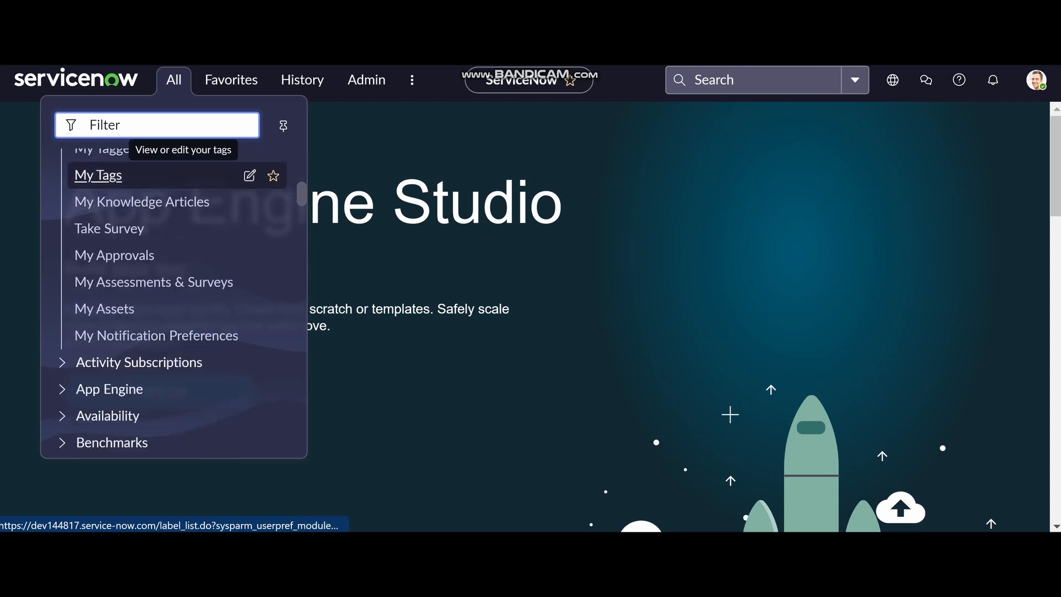
pyautogui.scroll(2, 138, 177)
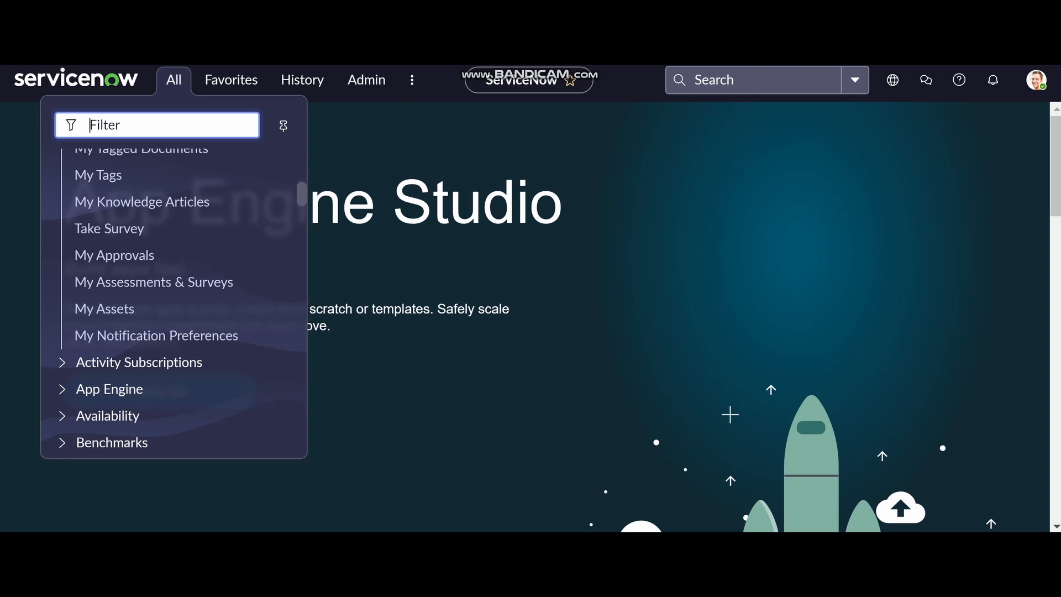
pyautogui.write('cata')
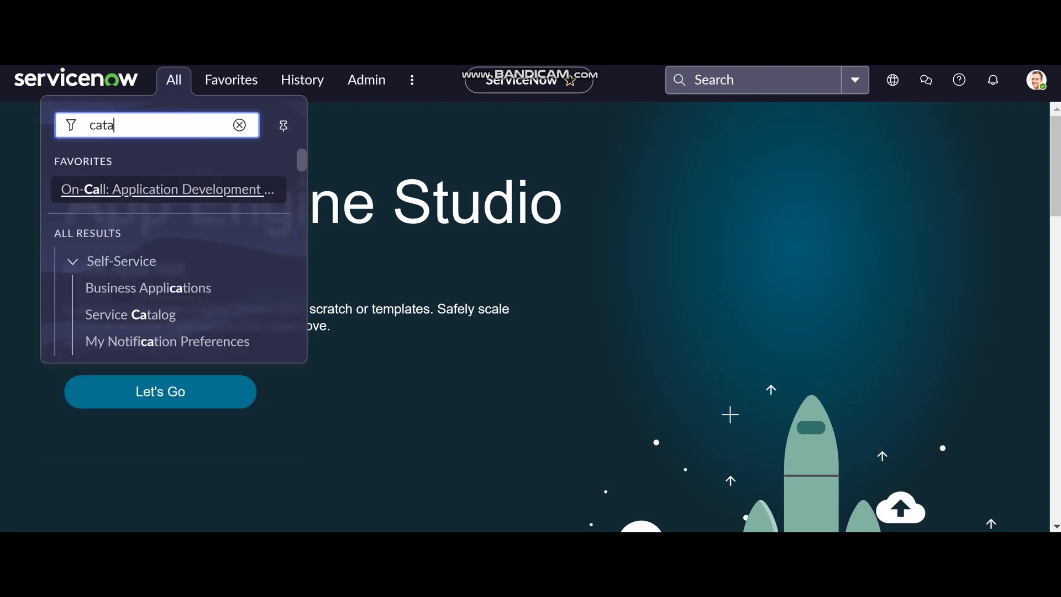
pyautogui.write('log')
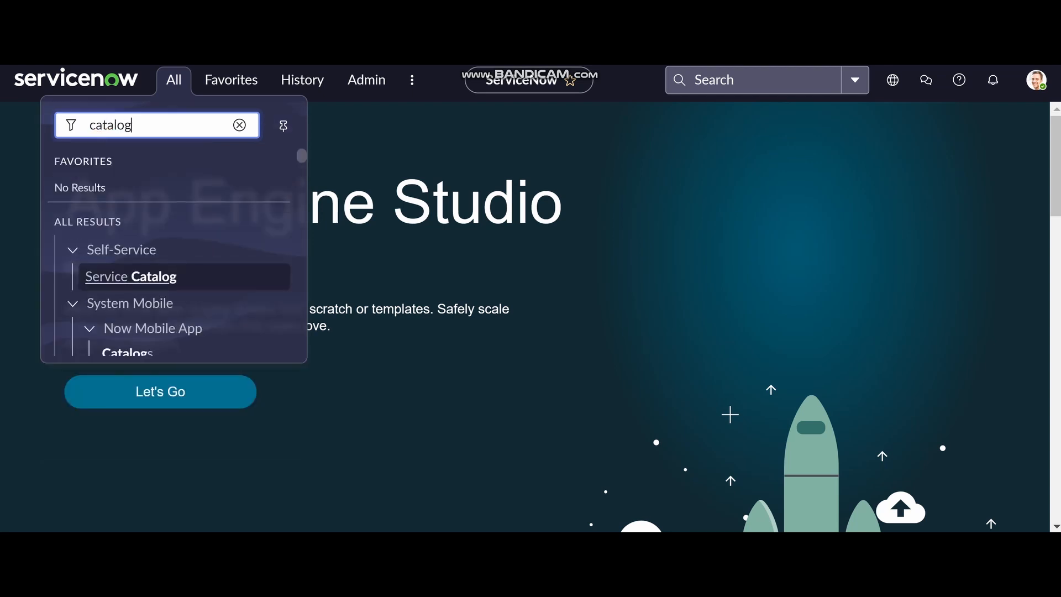
pyautogui.press('Return')
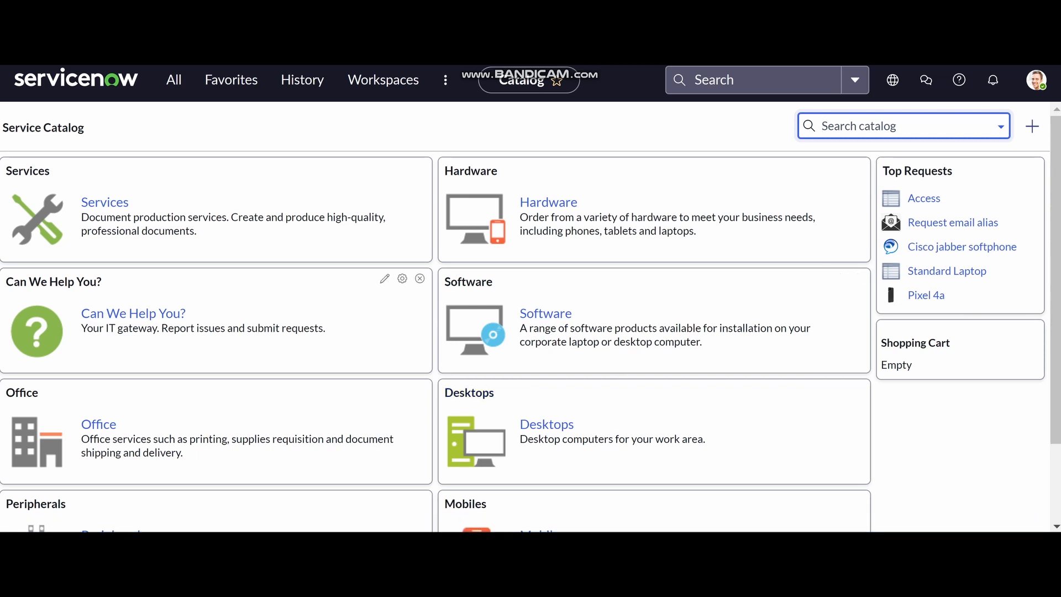
pyautogui.scroll(-1, 133, 313)
pyautogui.scroll(-2, 132, 312)
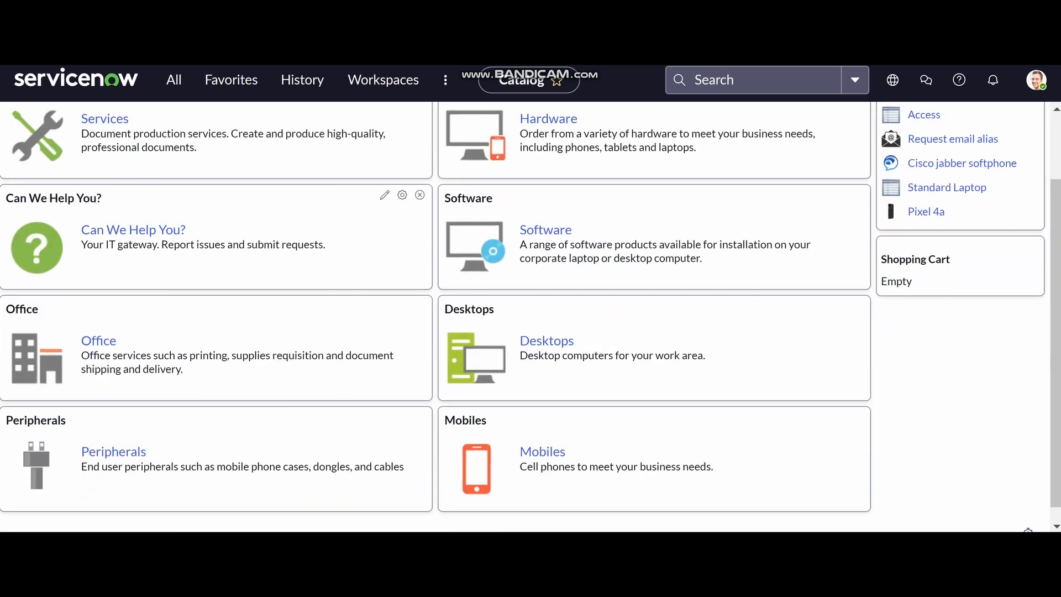
pyautogui.scroll(-1, 133, 282)
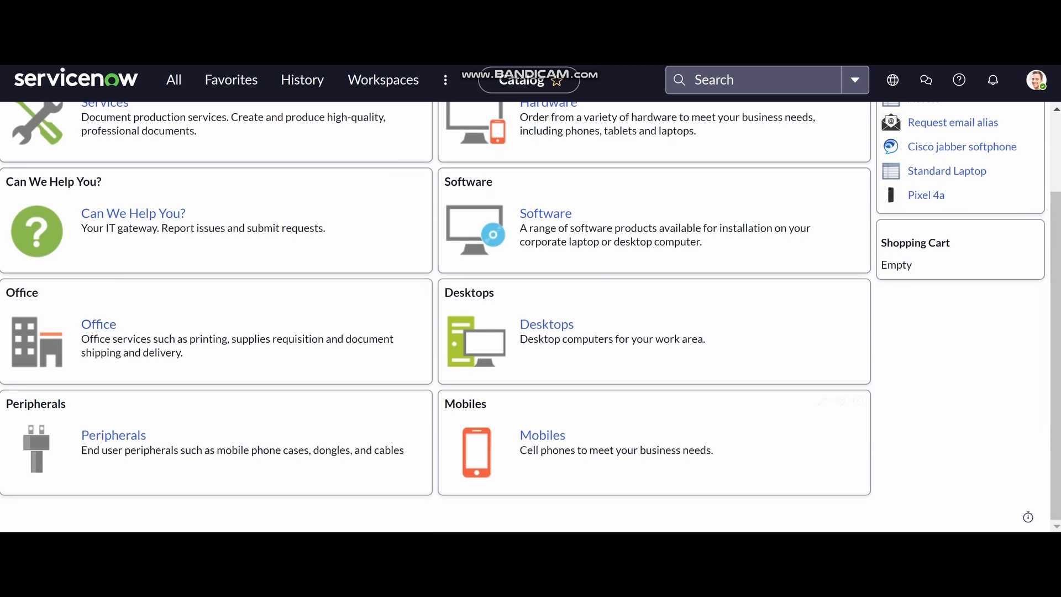
pyautogui.scroll(3, 544, 420)
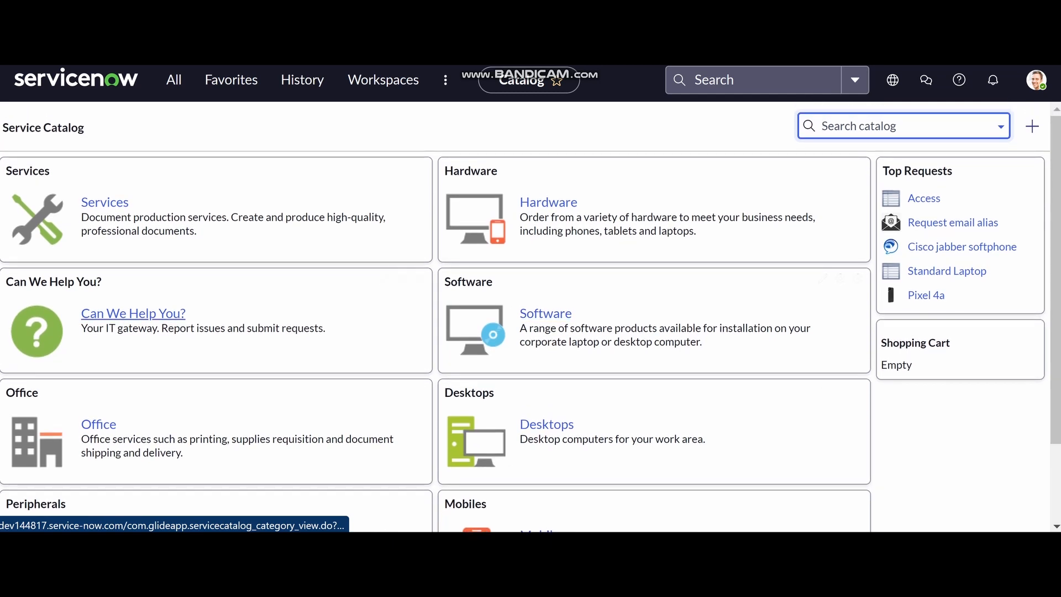
# Replace the navigator filter with "request" and open the My Requests list.
pyautogui.click(174, 79)
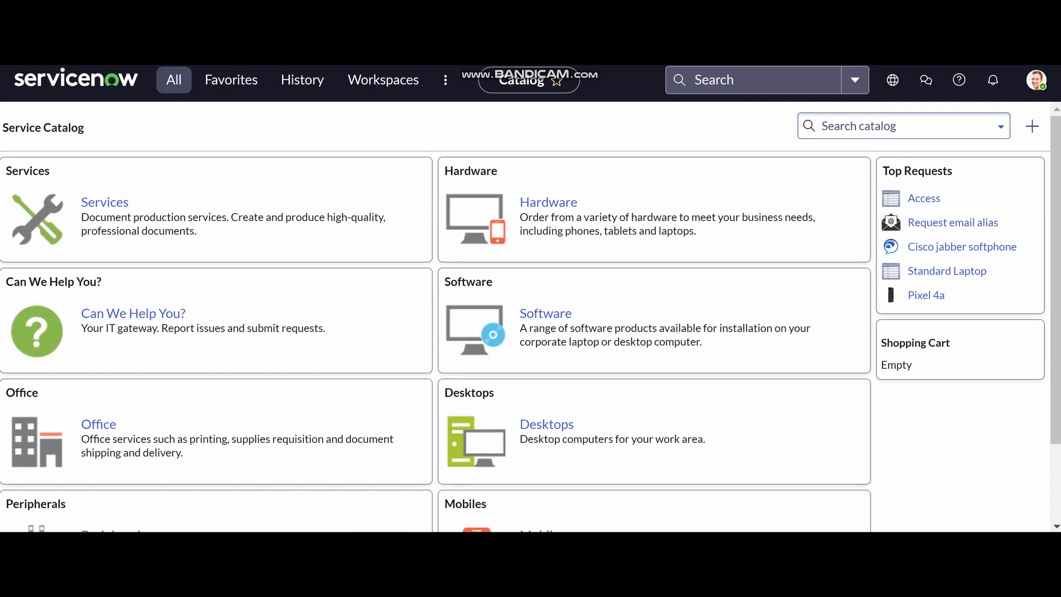
pyautogui.press('BackSpace')
pyautogui.press('BackSpace')
pyautogui.press('BackSpace')
pyautogui.press('BackSpace')
pyautogui.press('BackSpace')
pyautogui.press('BackSpace')
pyautogui.press('BackSpace')
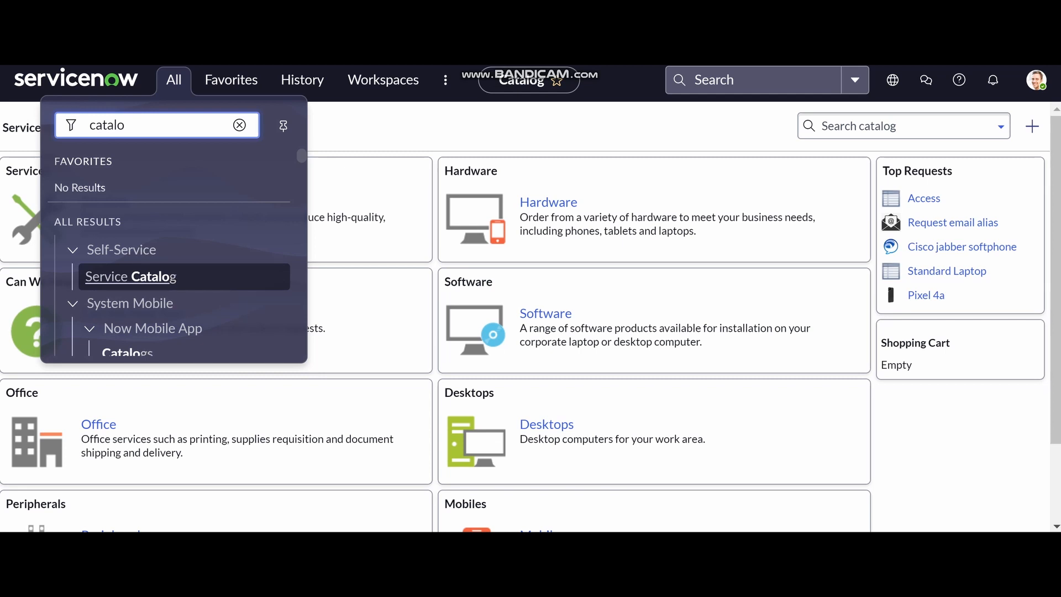
pyautogui.write('re')
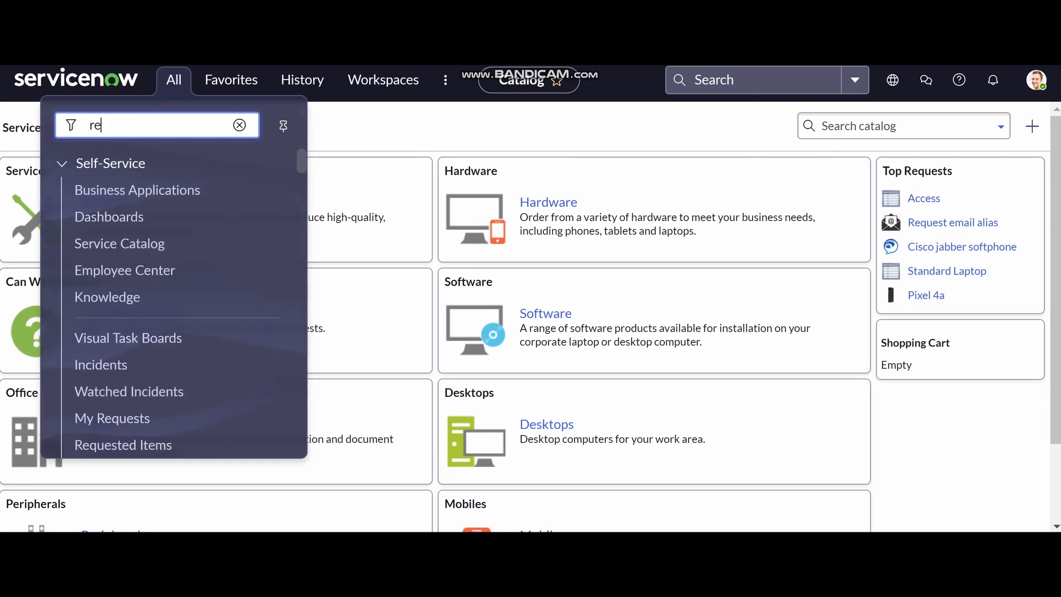
pyautogui.write('qu')
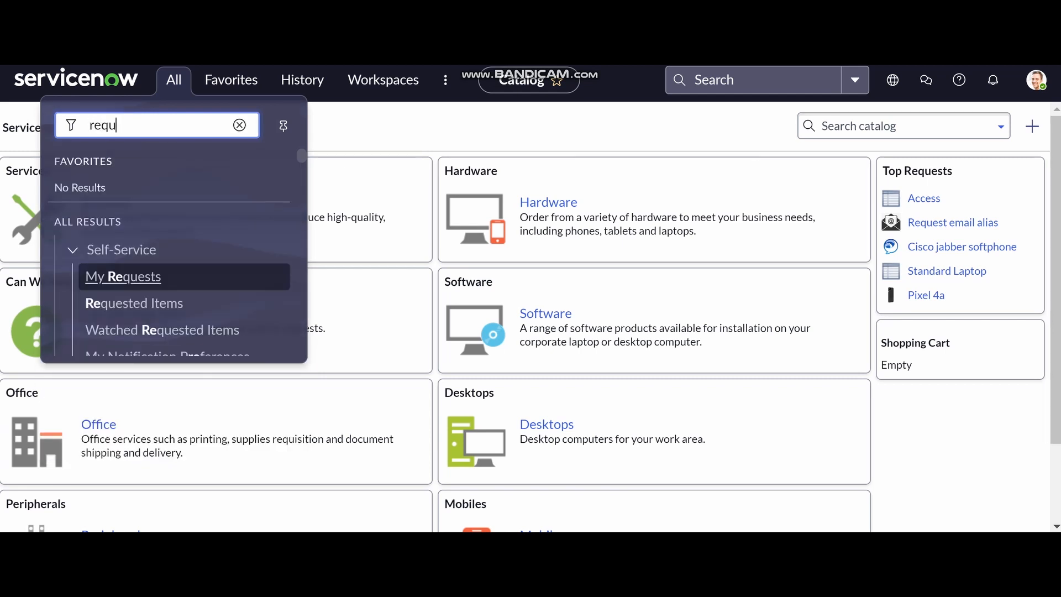
pyautogui.write('est')
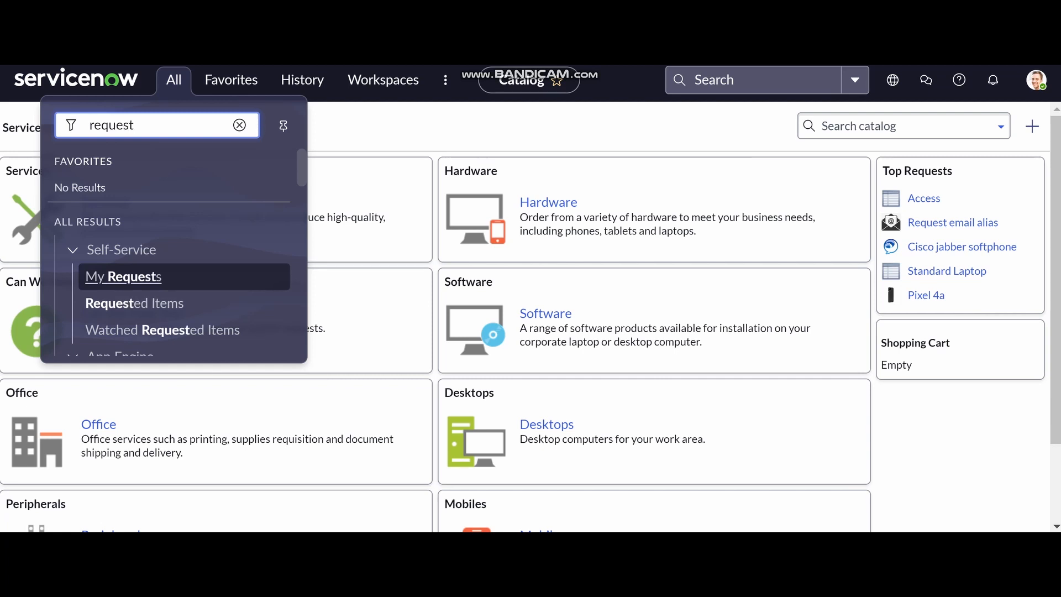
pyautogui.press('Return')
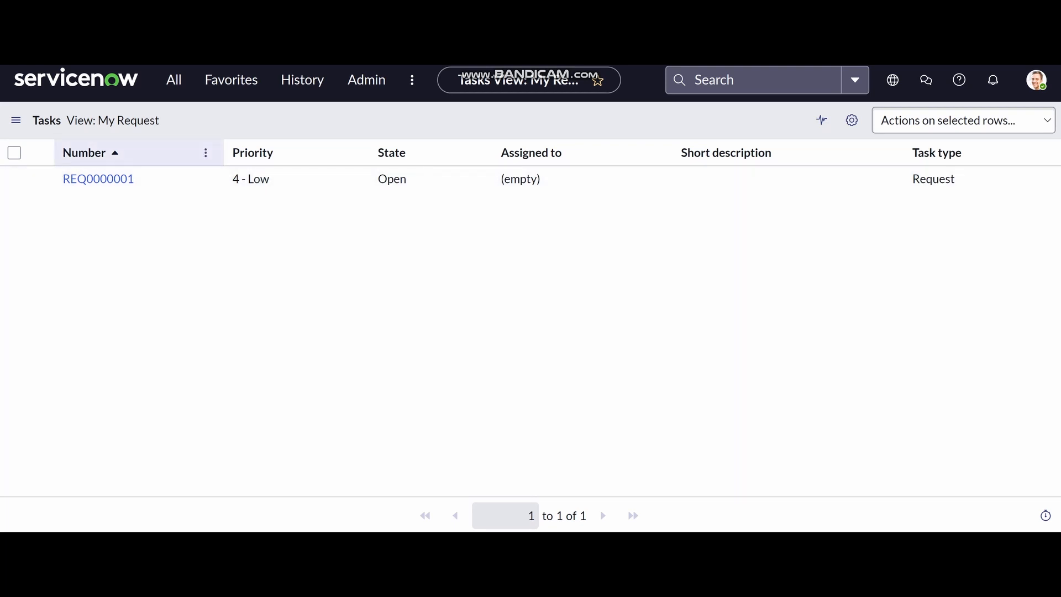
# Extend the navigator filter to "requested", open Requested Items and start a new record.
pyautogui.click(173, 80)
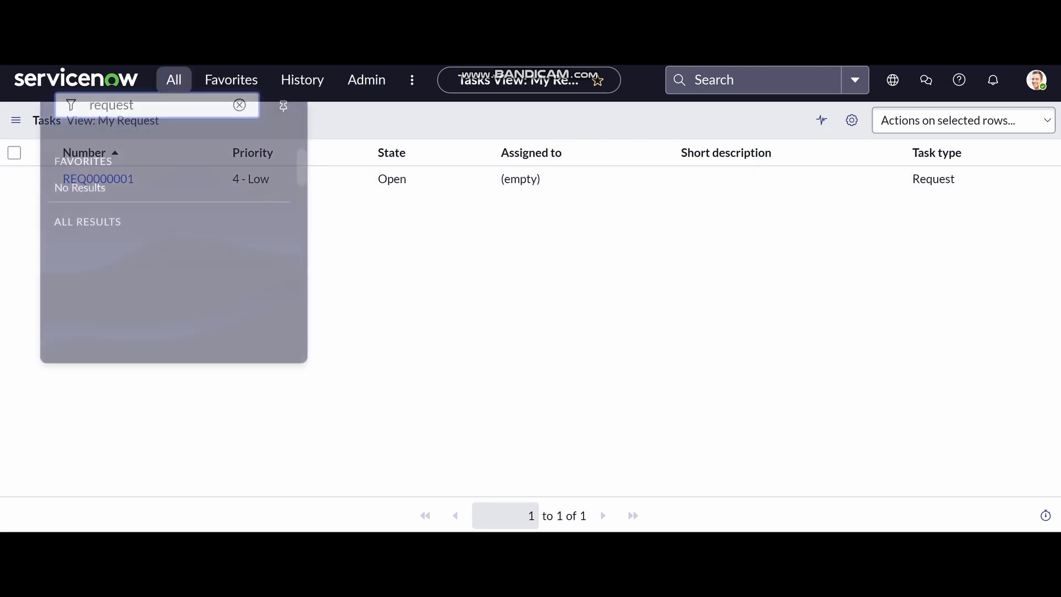
pyautogui.write('ed')
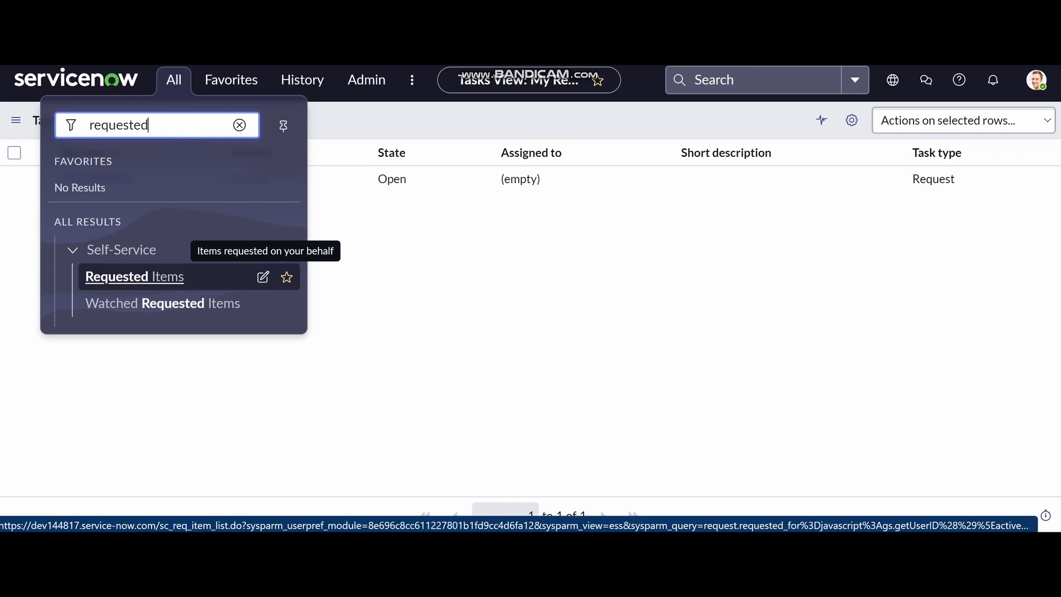
pyautogui.click(134, 276)
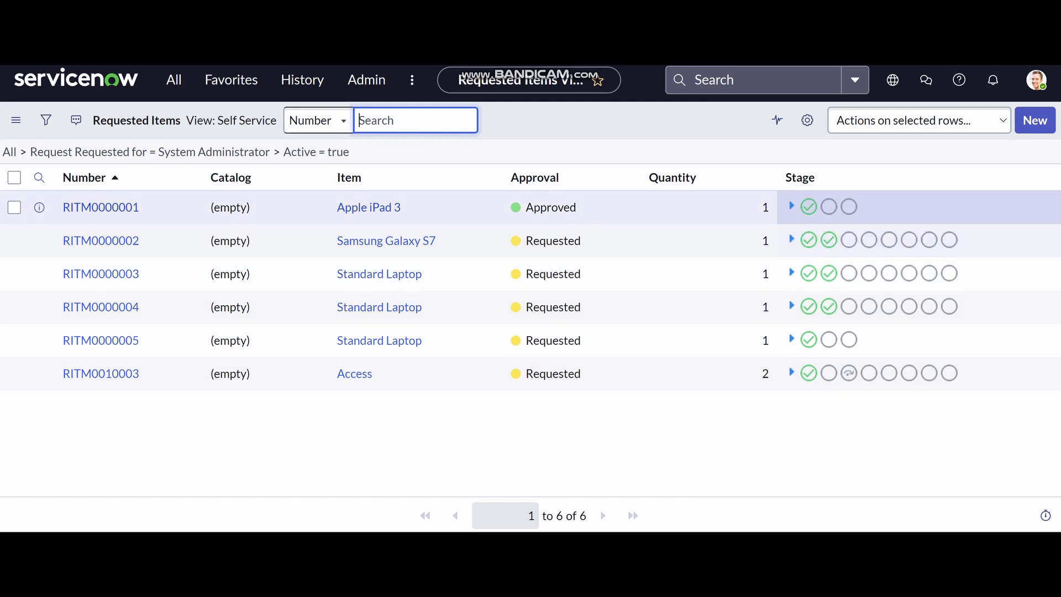
pyautogui.click(1035, 121)
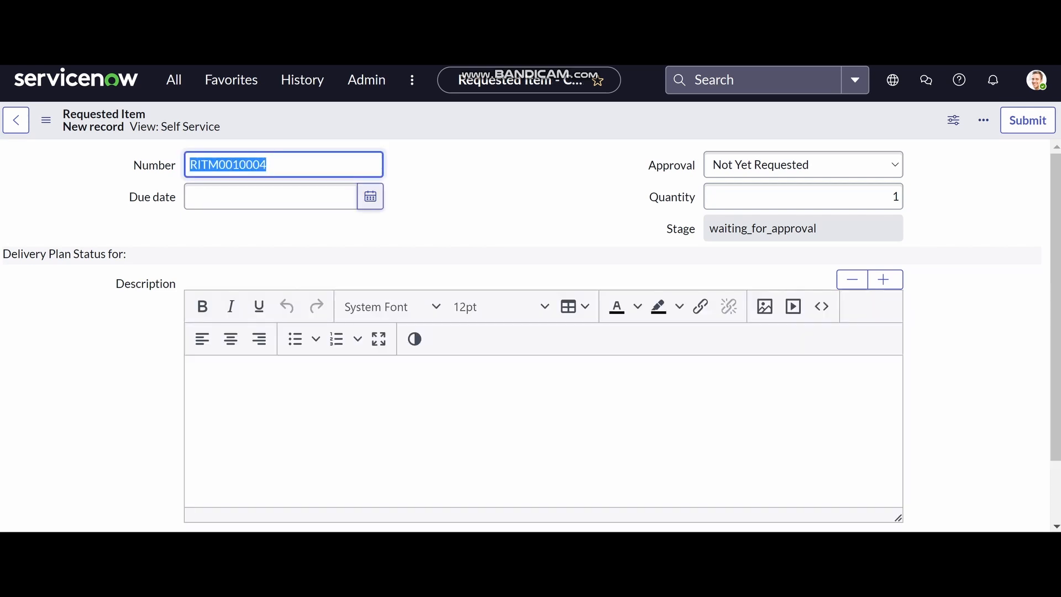
pyautogui.click(370, 197)
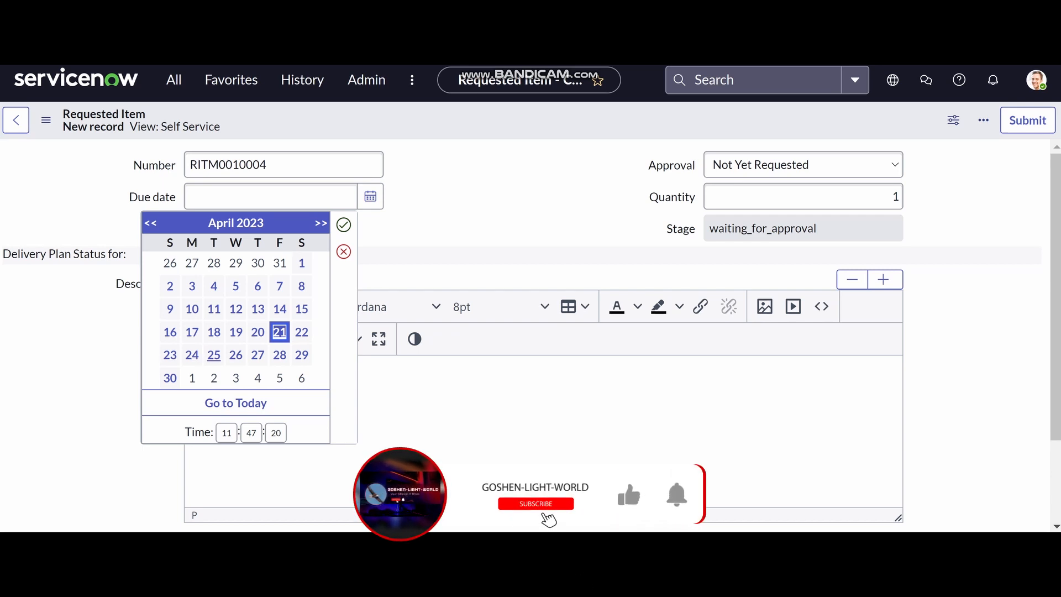
pyautogui.click(230, 432)
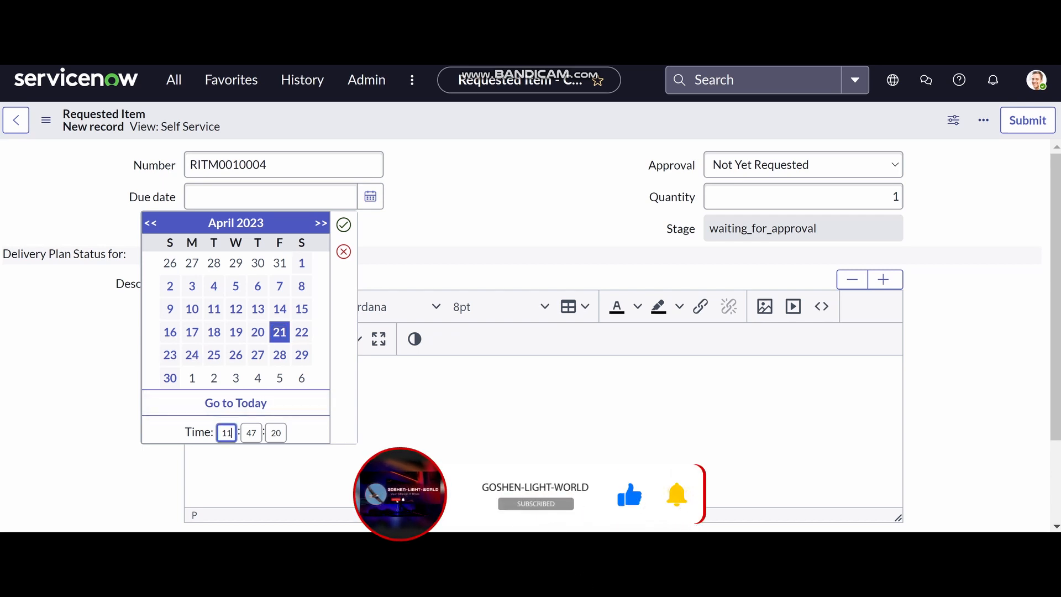
pyautogui.doubleClick(228, 433)
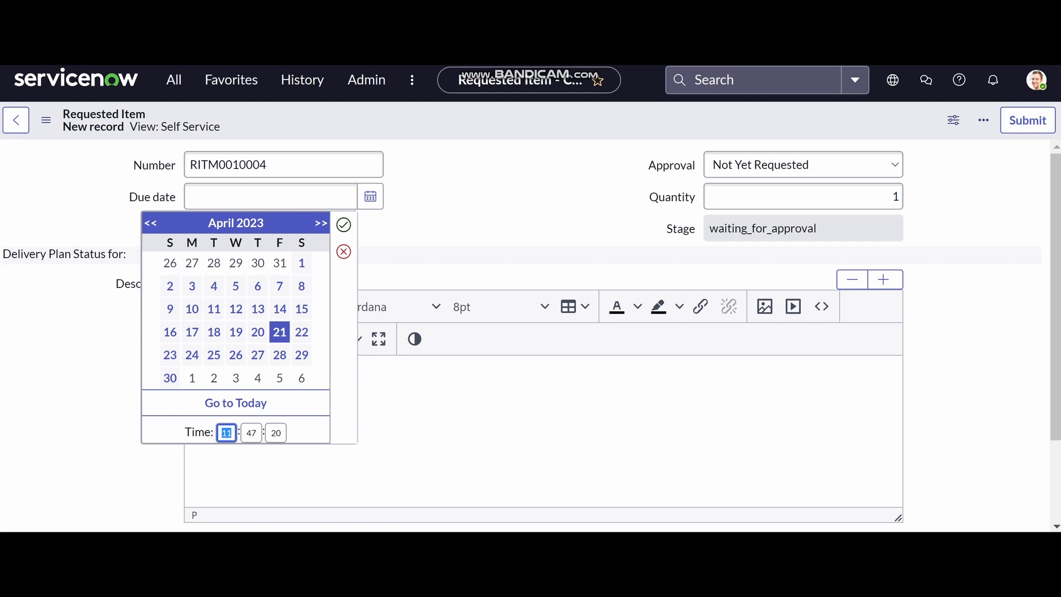
pyautogui.write('21')
pyautogui.press('Tab')
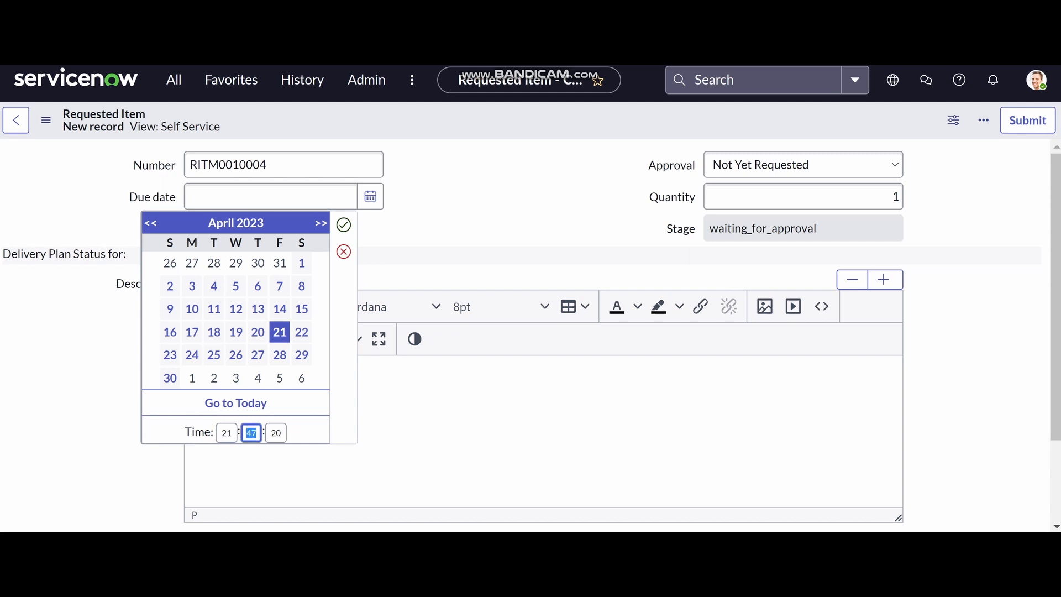
pyautogui.write('00')
pyautogui.press('Tab')
pyautogui.write('00')
pyautogui.click(344, 224)
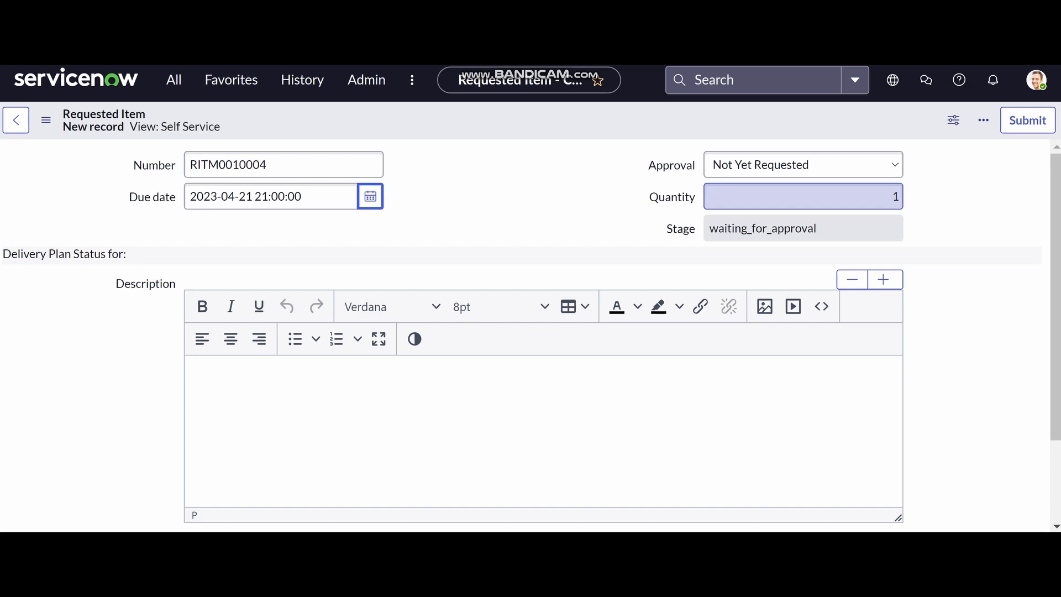
# Set the quantity of the requested item to 4.
pyautogui.click(898, 197)
pyautogui.press('BackSpace')
pyautogui.write('4')
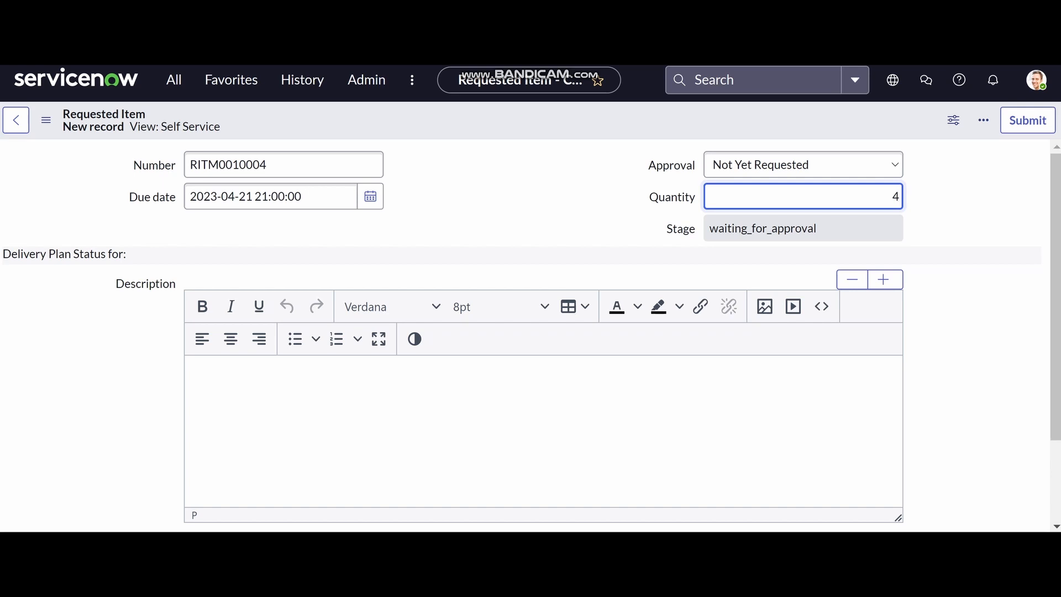
# Enter "Need 4 laptops for the new hires" as the requested item's description.
pyautogui.click(198, 375)
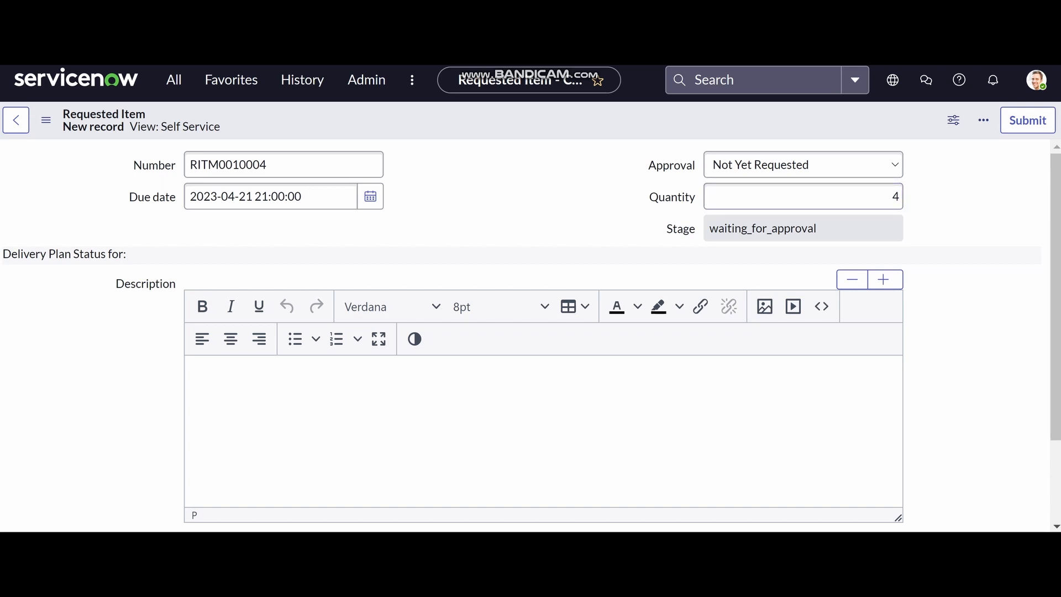
pyautogui.write('Need 4 laptops for the n')
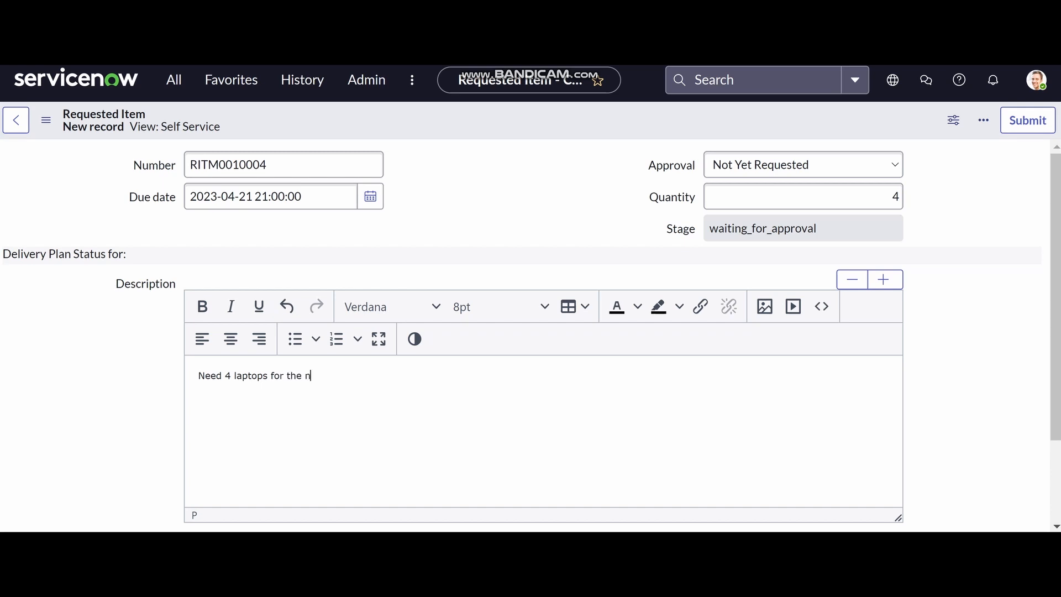
pyautogui.write('ew hires')
pyautogui.press('Return')
# Format the description line as bold, italic and underlined, and centre it.
pyautogui.moveTo(350, 376); pyautogui.dragTo(198, 376)
pyautogui.click(202, 305)
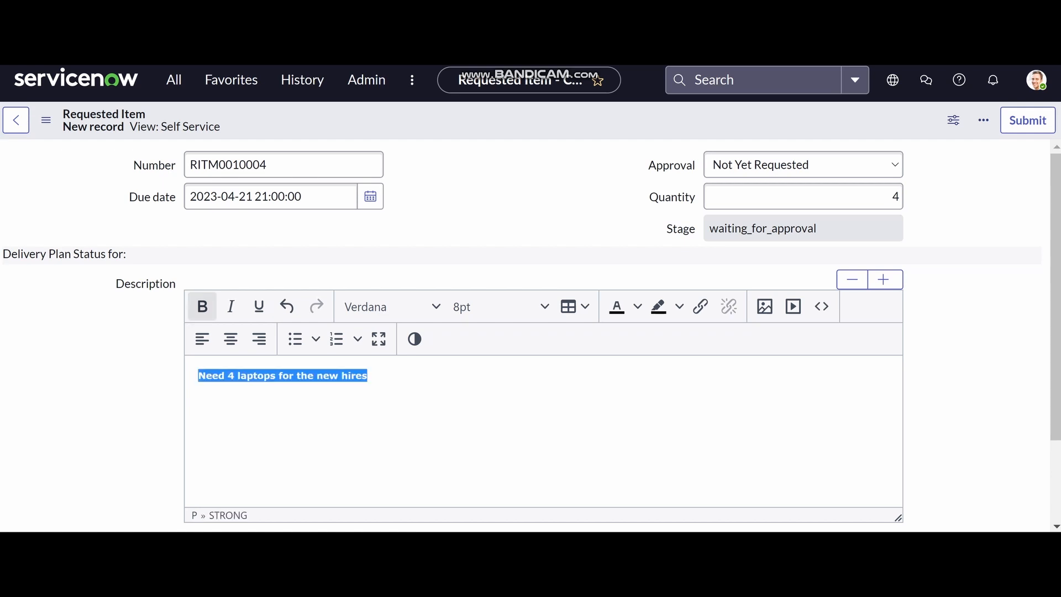
pyautogui.click(231, 306)
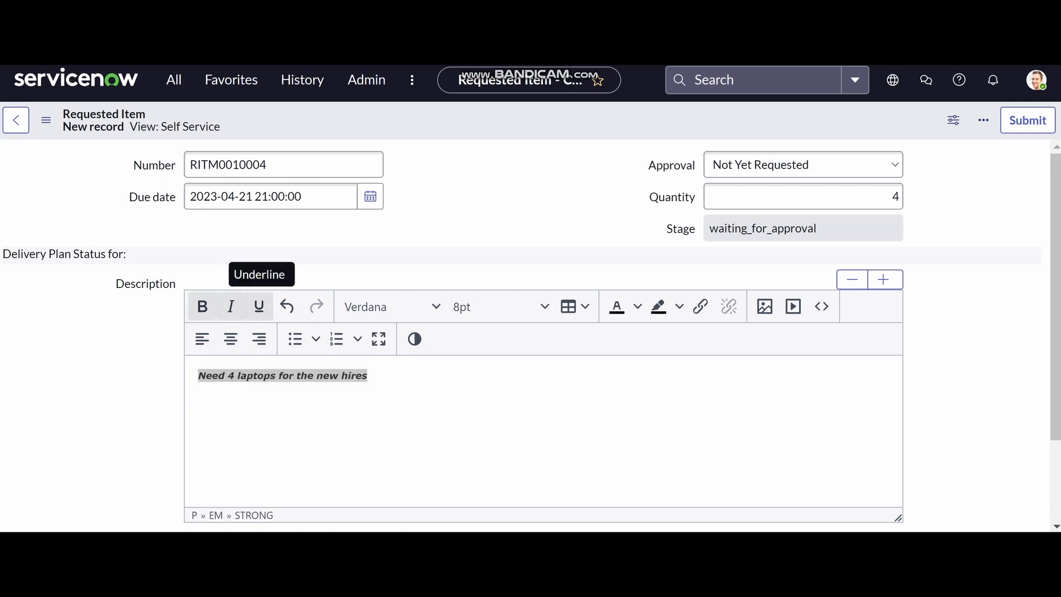
pyautogui.click(259, 306)
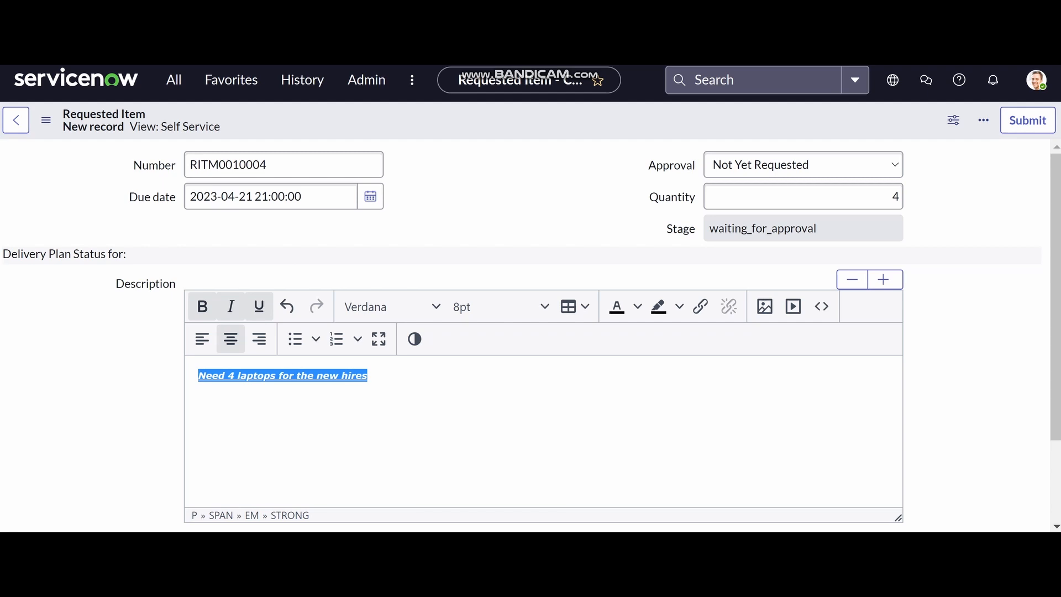
pyautogui.click(231, 339)
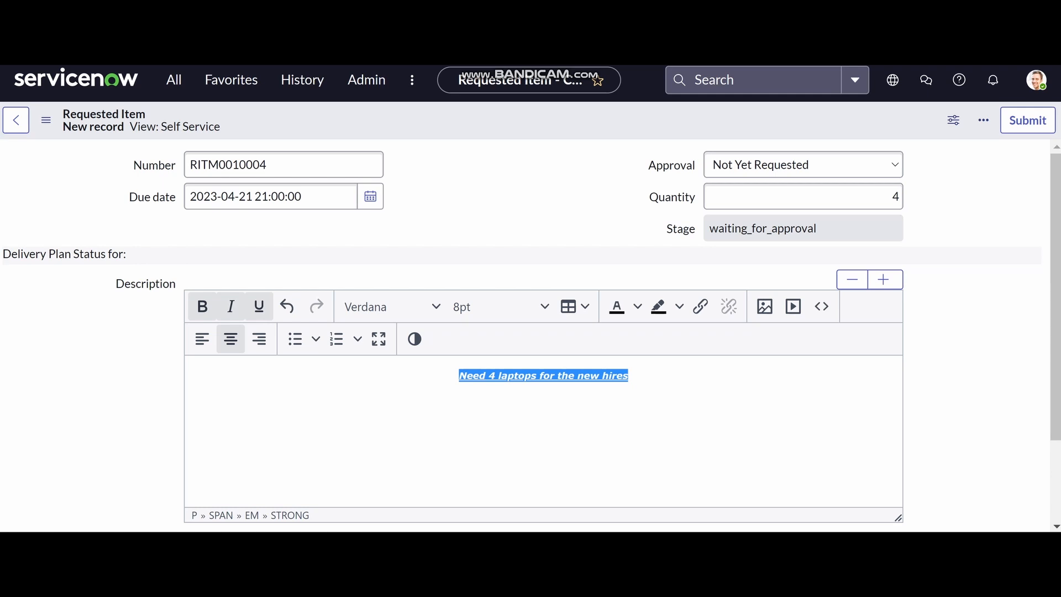
# Insert a table of eight columns and two rows below the description line.
pyautogui.click(628, 376)
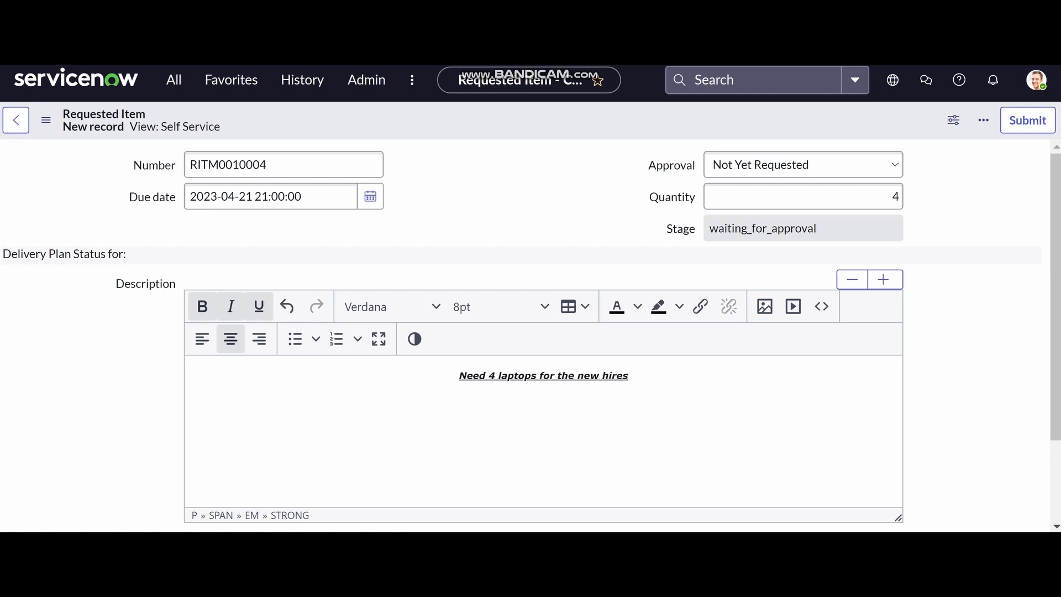
pyautogui.press('Return')
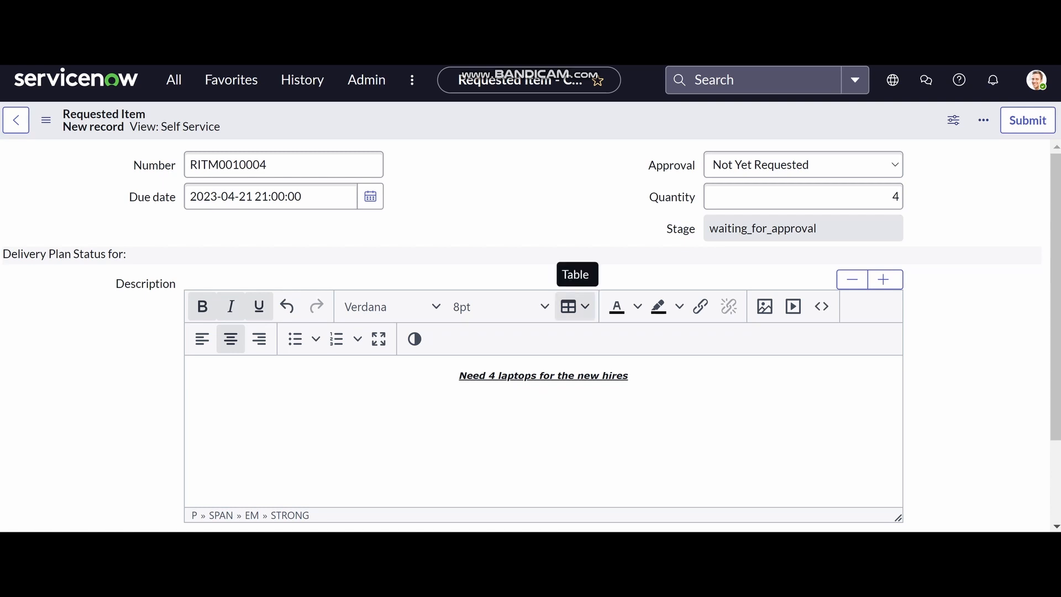
pyautogui.click(575, 307)
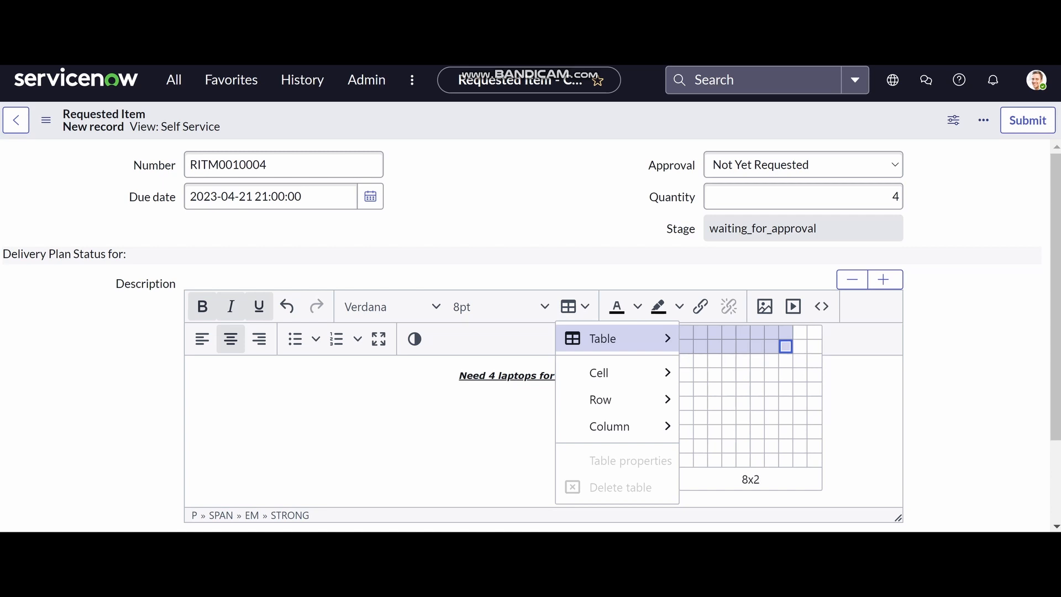
pyautogui.click(786, 347)
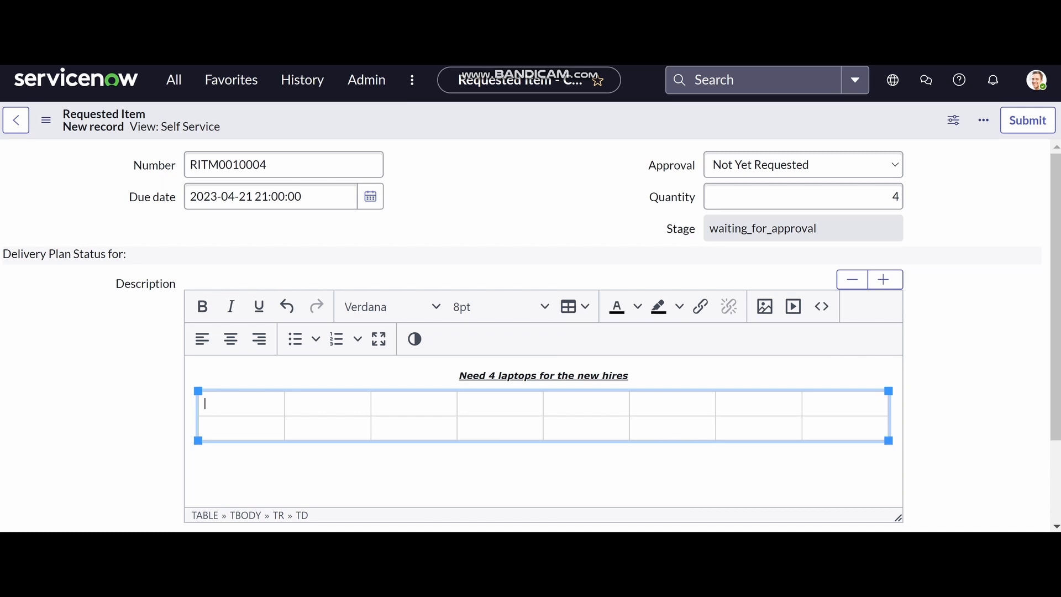
# Fill the table's header row with Dept Name, Role, Access, Edit, New, Add, View and Sign.
pyautogui.write('Dept ')
pyautogui.write('Name\t')
pyautogui.write('Role')
pyautogui.click(377, 404)
pyautogui.write('Access')
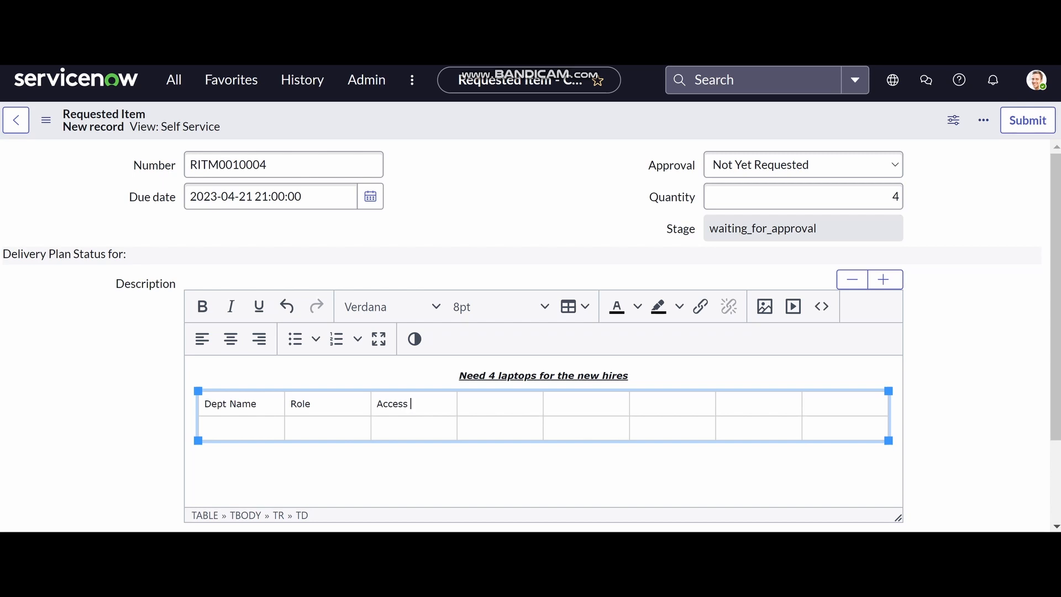
pyautogui.press('Tab')
pyautogui.write('Edit')
pyautogui.write('New')
pyautogui.write('Add')
pyautogui.click(722, 404)
pyautogui.write('View')
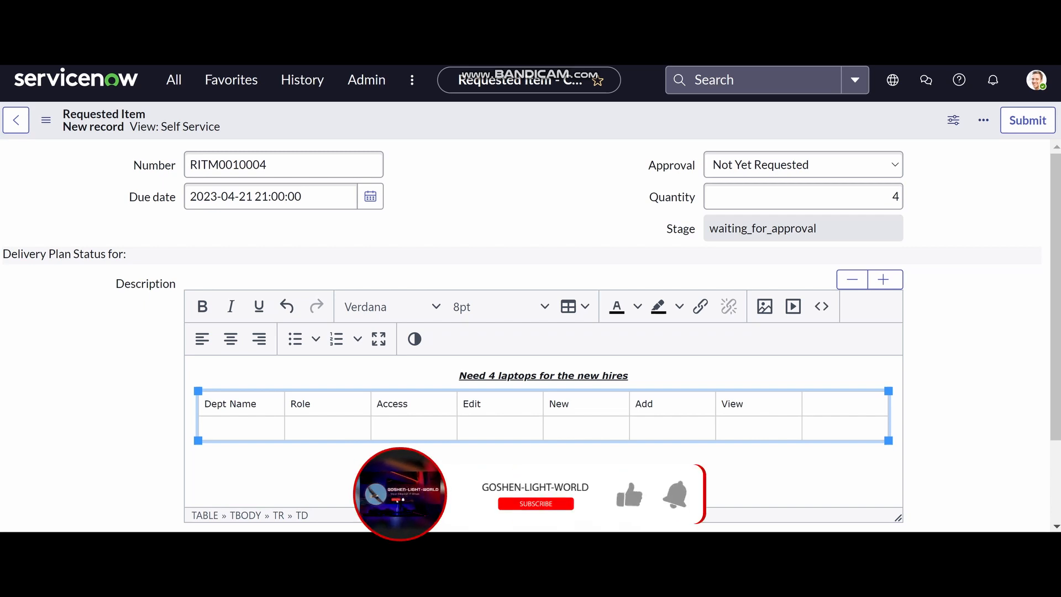
pyautogui.write('Si')
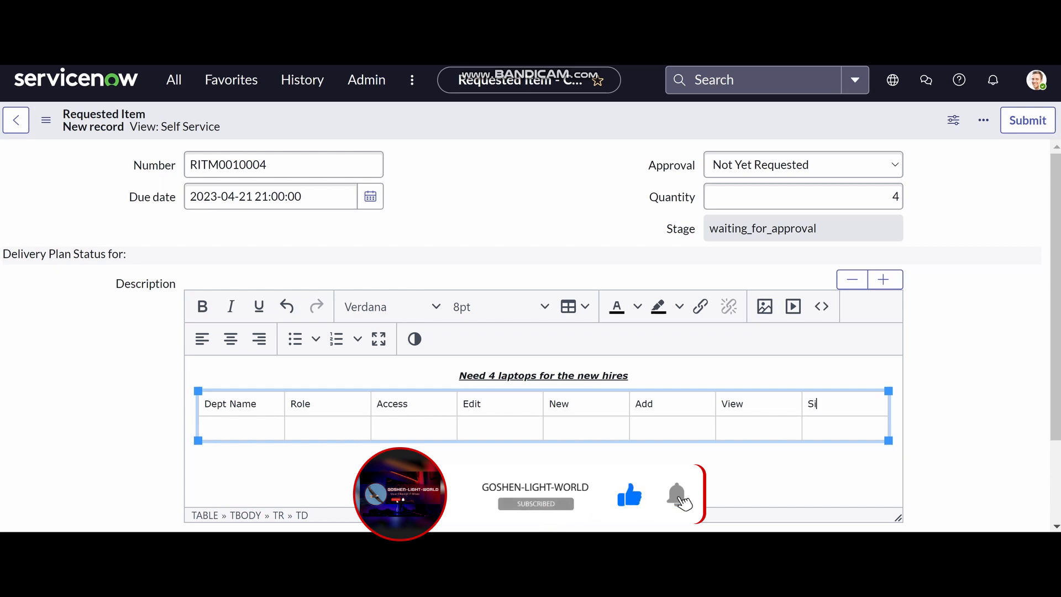
pyautogui.write('gn')
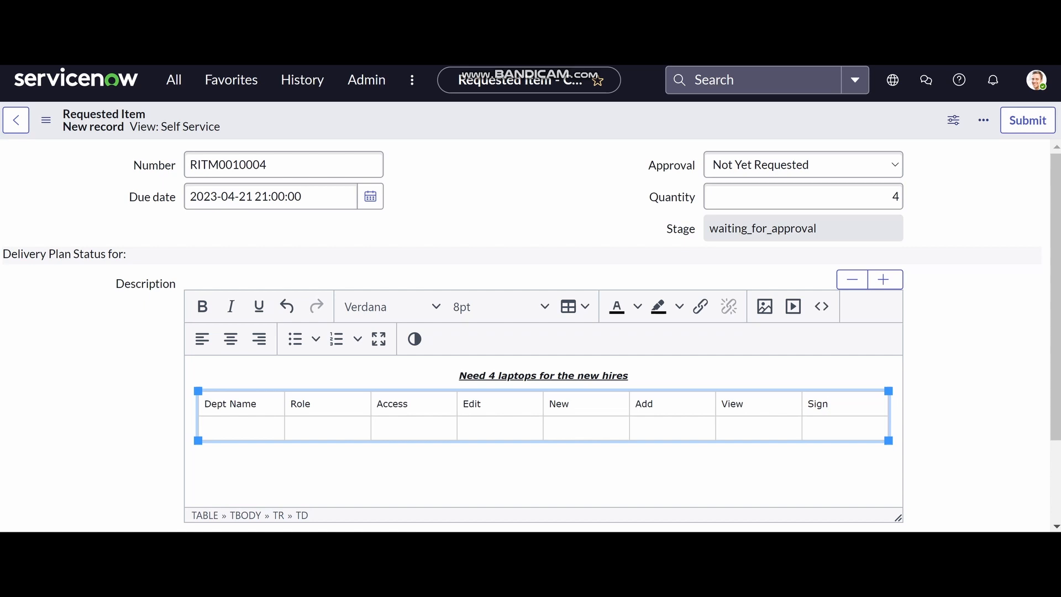
# Look through the fonts and font sizes available for the description text.
pyautogui.scroll(-3, 530, 331)
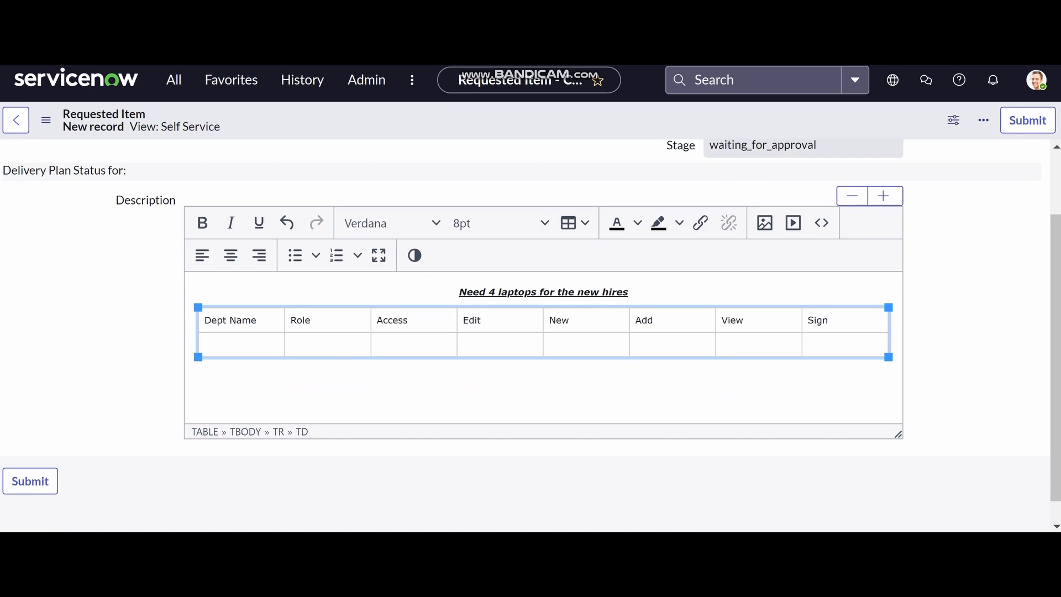
pyautogui.scroll(3, 530, 331)
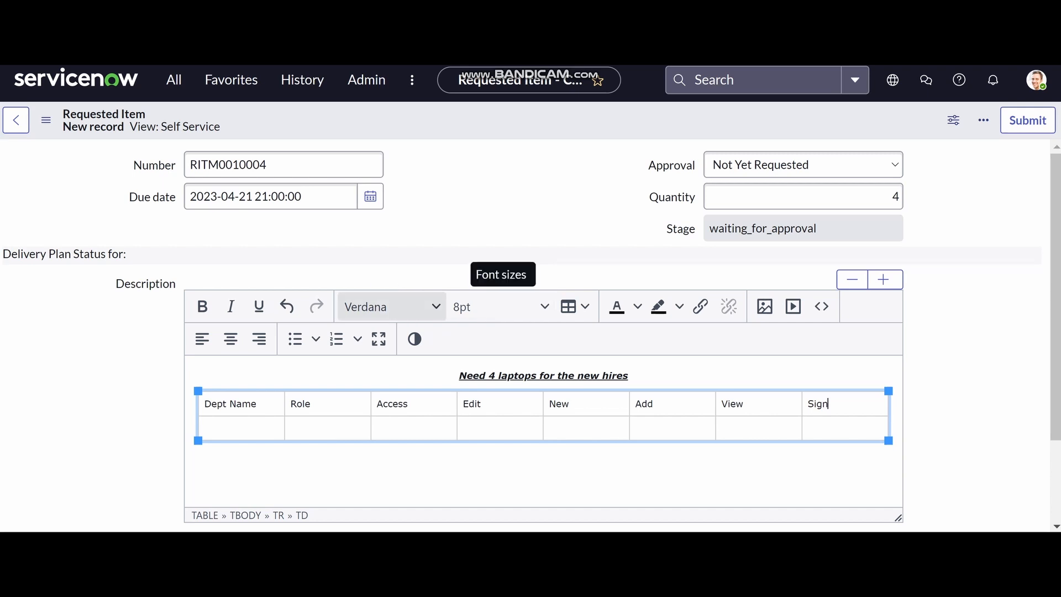
pyautogui.click(389, 307)
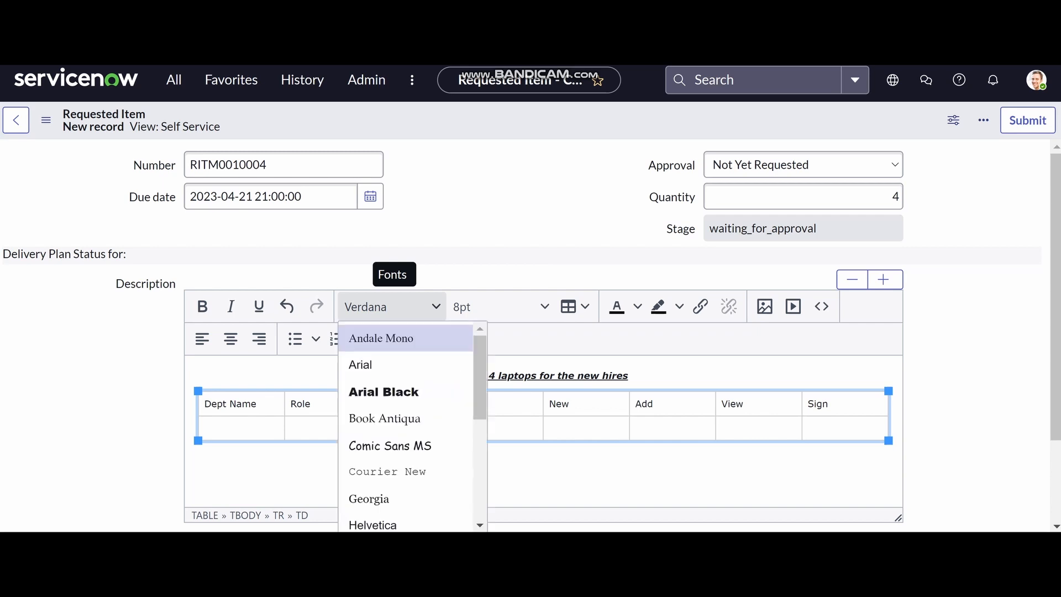
pyautogui.scroll(-1, 407, 415)
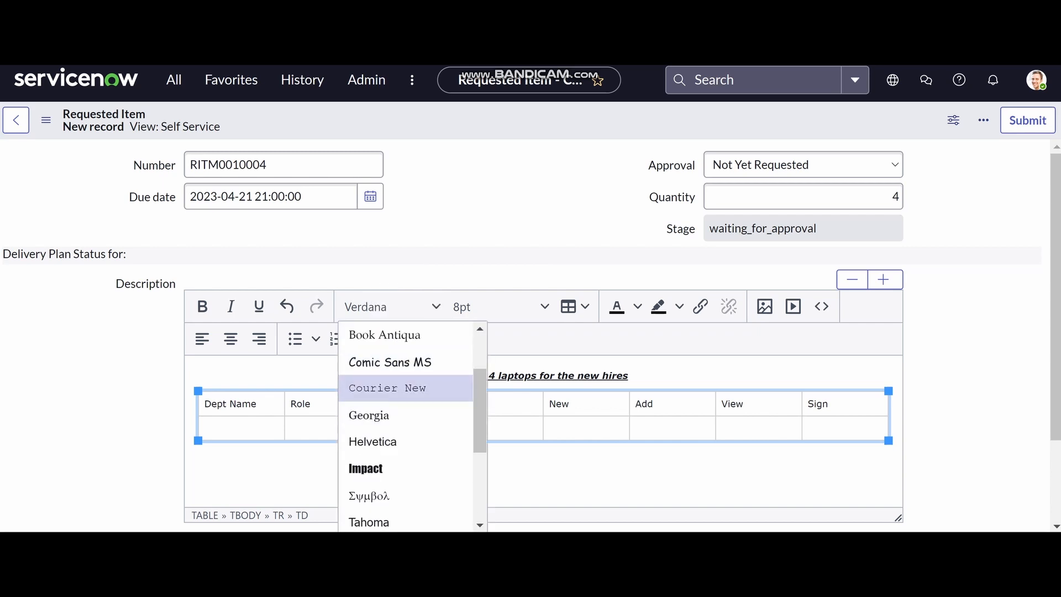
pyautogui.scroll(-2, 406, 409)
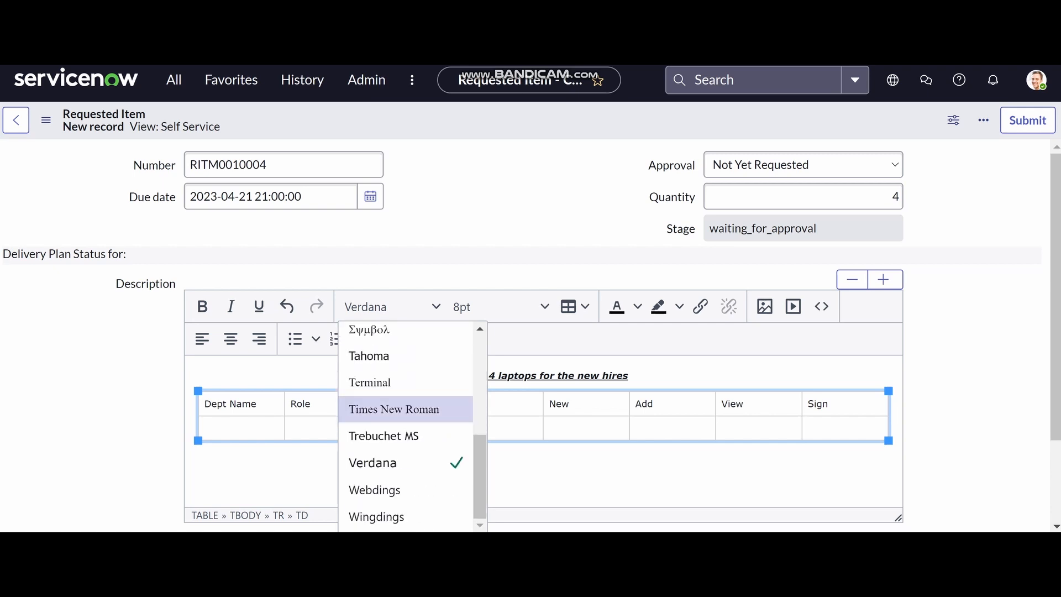
pyautogui.click(497, 306)
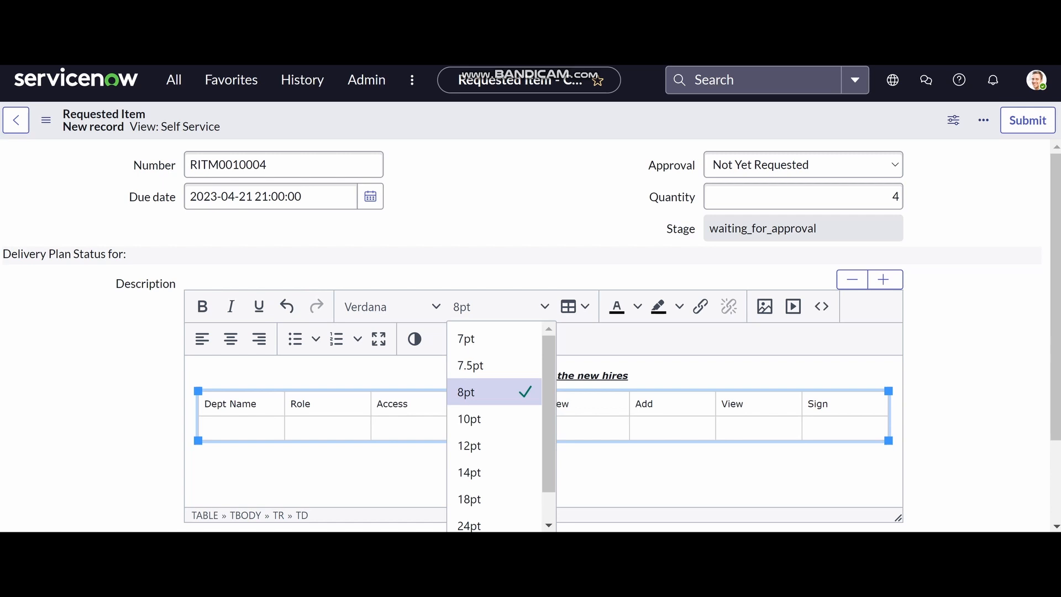
pyautogui.press('Escape')
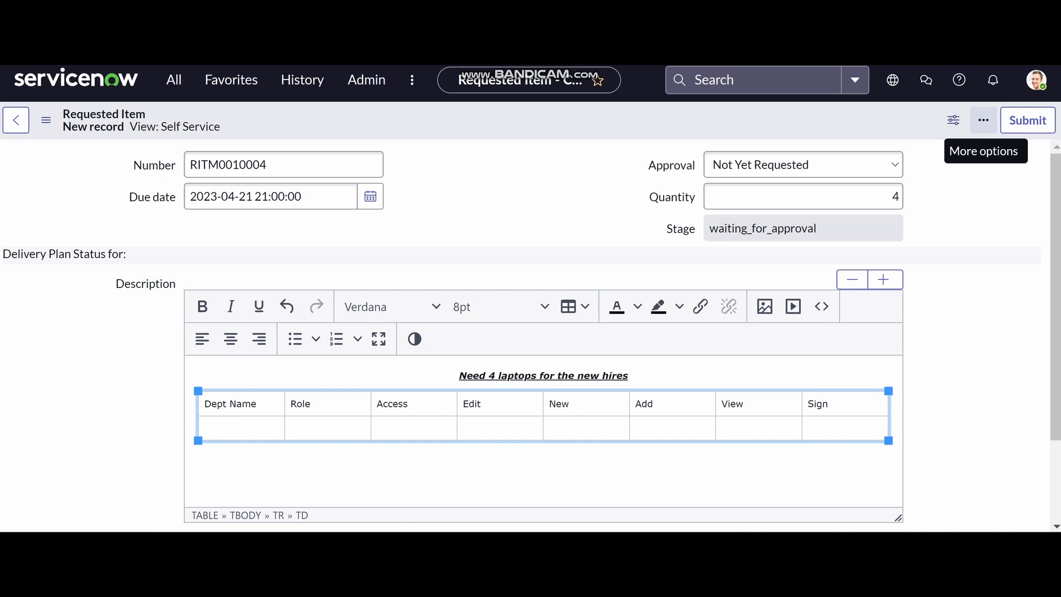
# Show the template bar on the requested item form and look over the form with it.
pyautogui.click(983, 120)
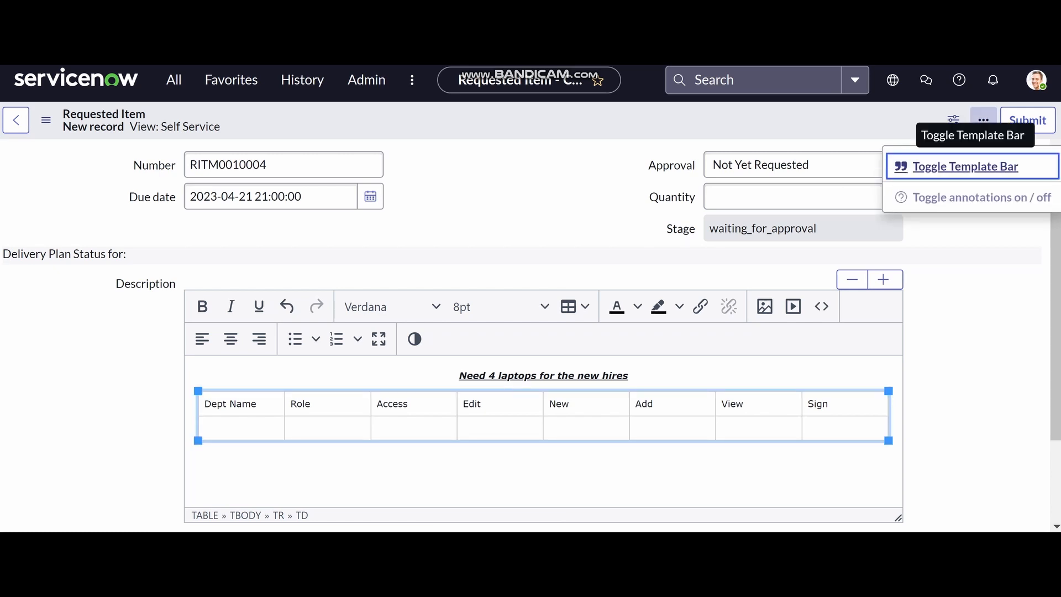
pyautogui.press('Return')
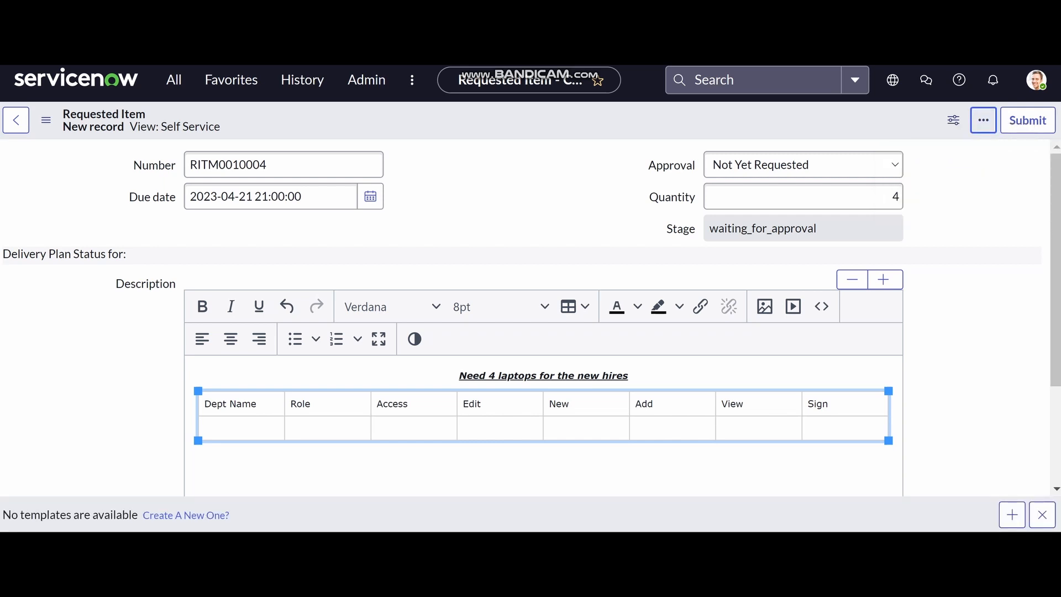
pyautogui.scroll(-3, 530, 315)
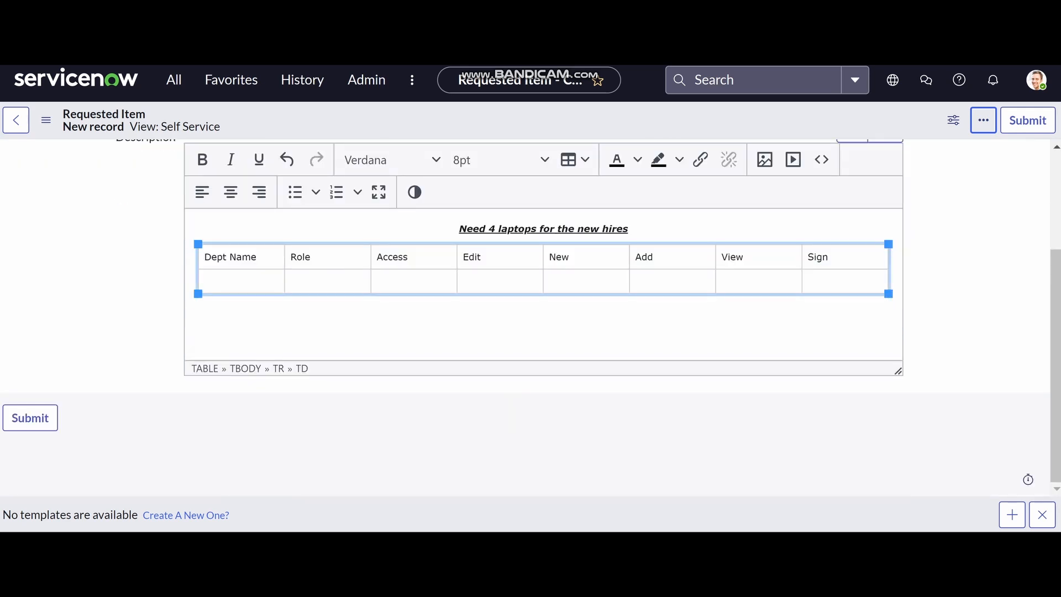
pyautogui.scroll(3, 728, 306)
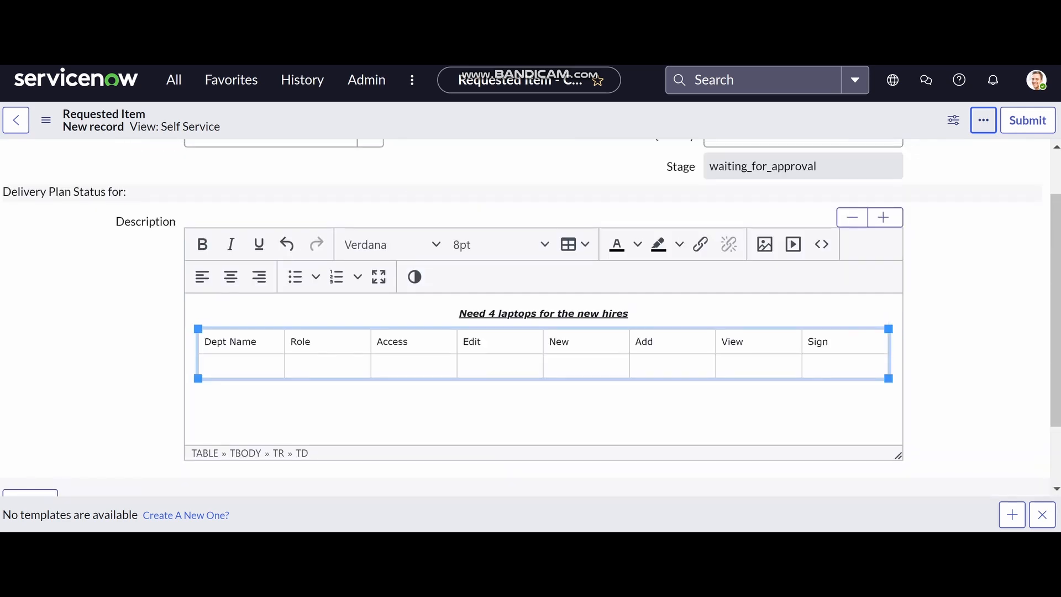
pyautogui.scroll(-3, 729, 306)
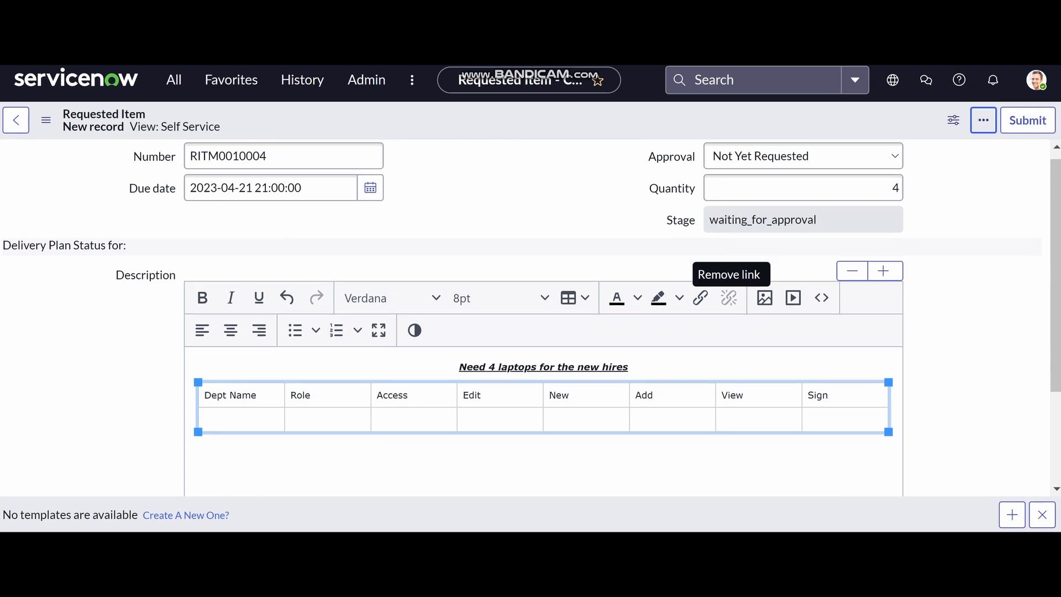
pyautogui.scroll(3, 765, 307)
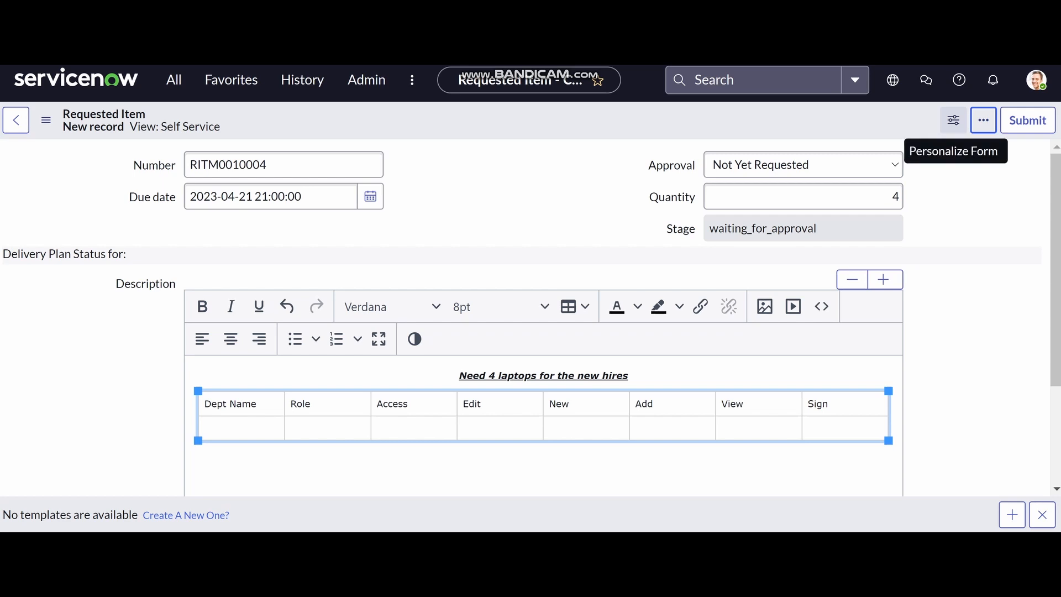
# Review the form's personalization options, switching the Stage field off and on again.
pyautogui.click(953, 120)
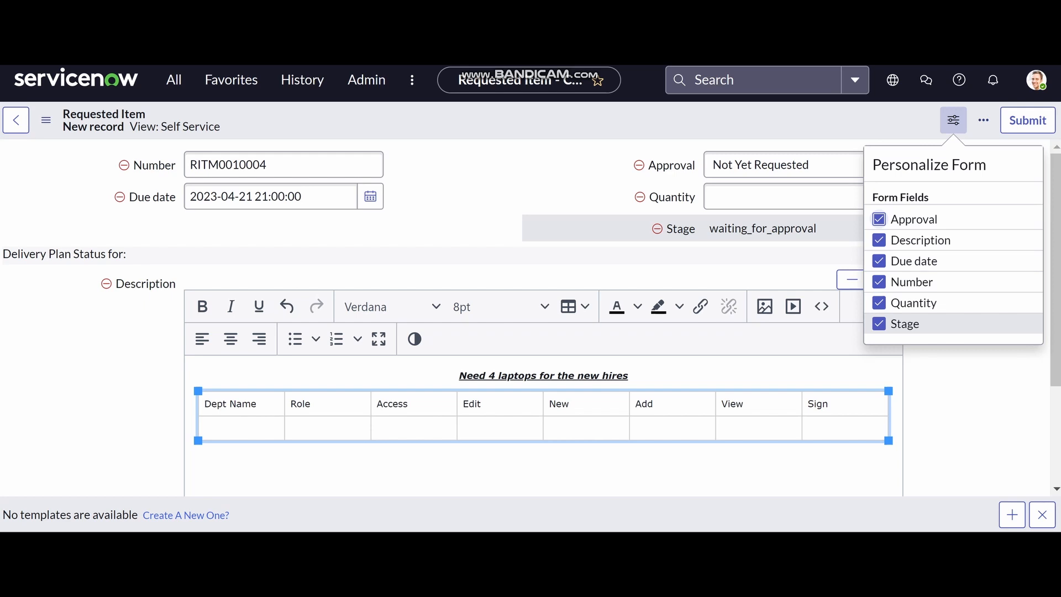
pyautogui.click(905, 324)
pyautogui.click(905, 324)
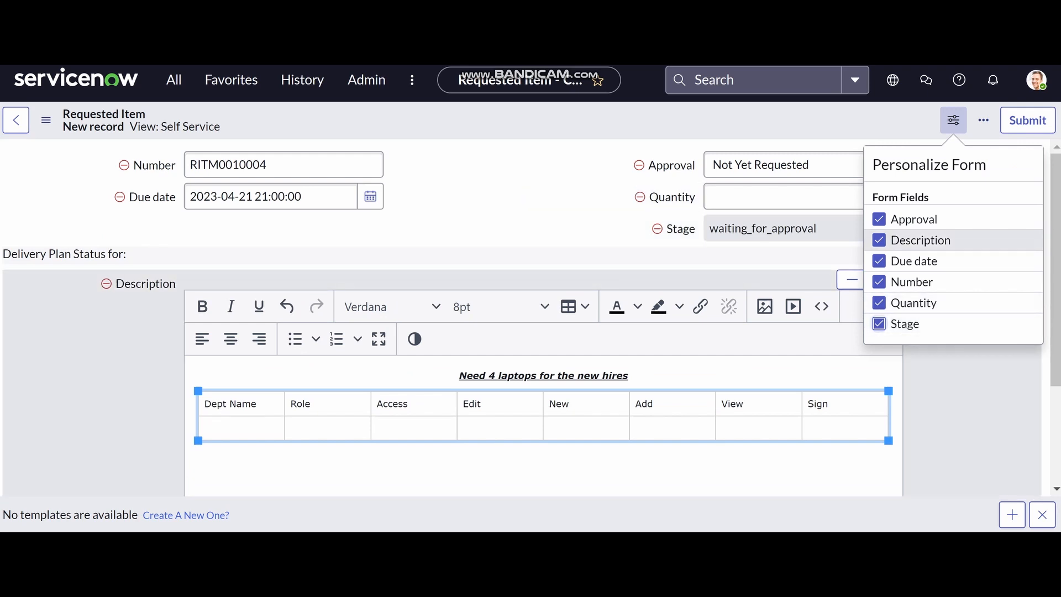
pyautogui.click(953, 120)
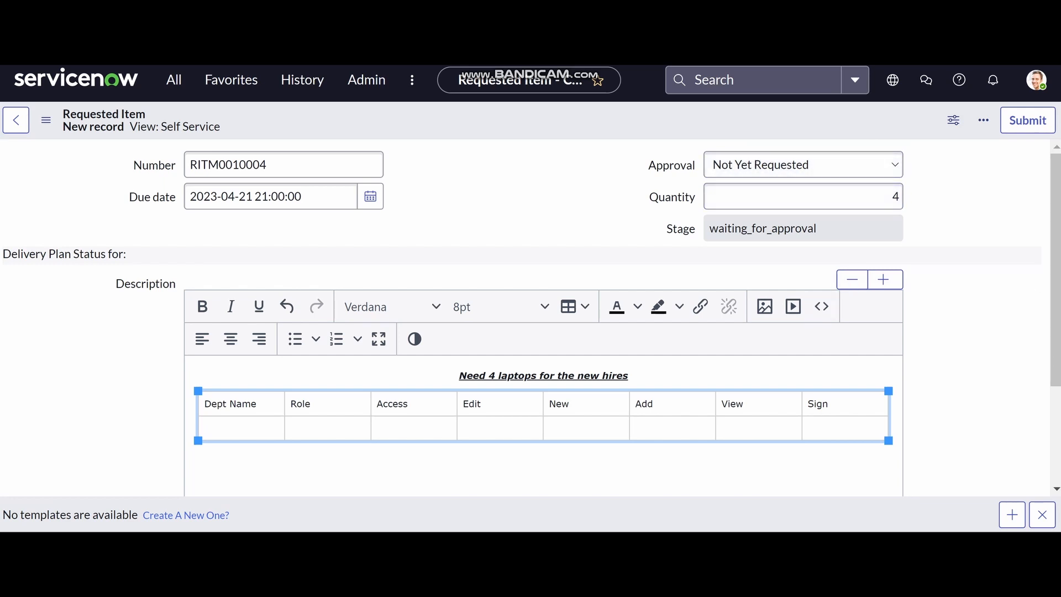
# Hide the template bar and look over the completed requested item form.
pyautogui.click(983, 120)
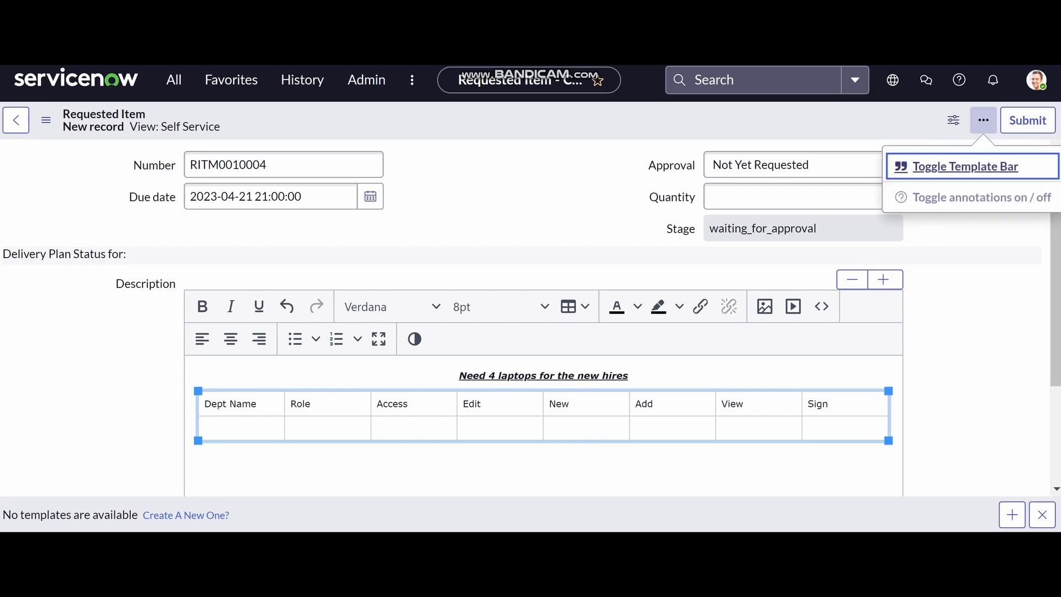
pyautogui.press('Return')
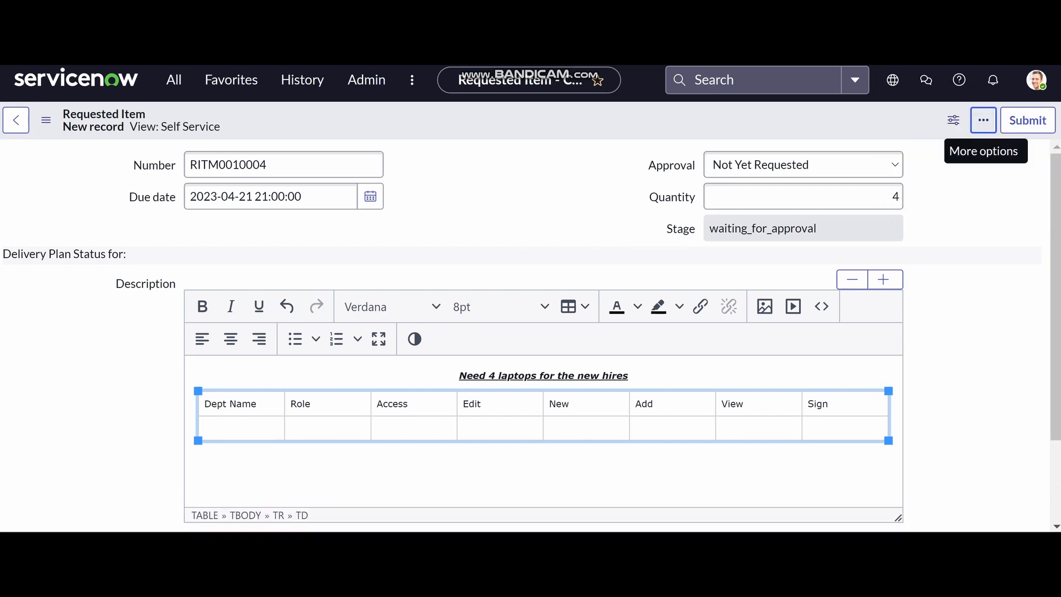
pyautogui.scroll(-3, 530, 331)
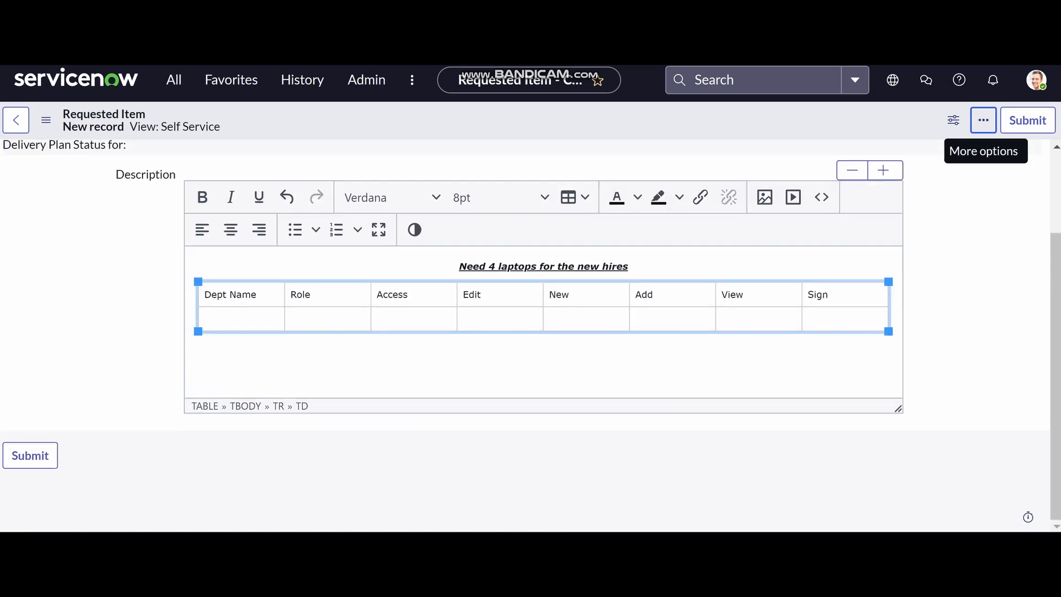
pyautogui.scroll(2, 531, 332)
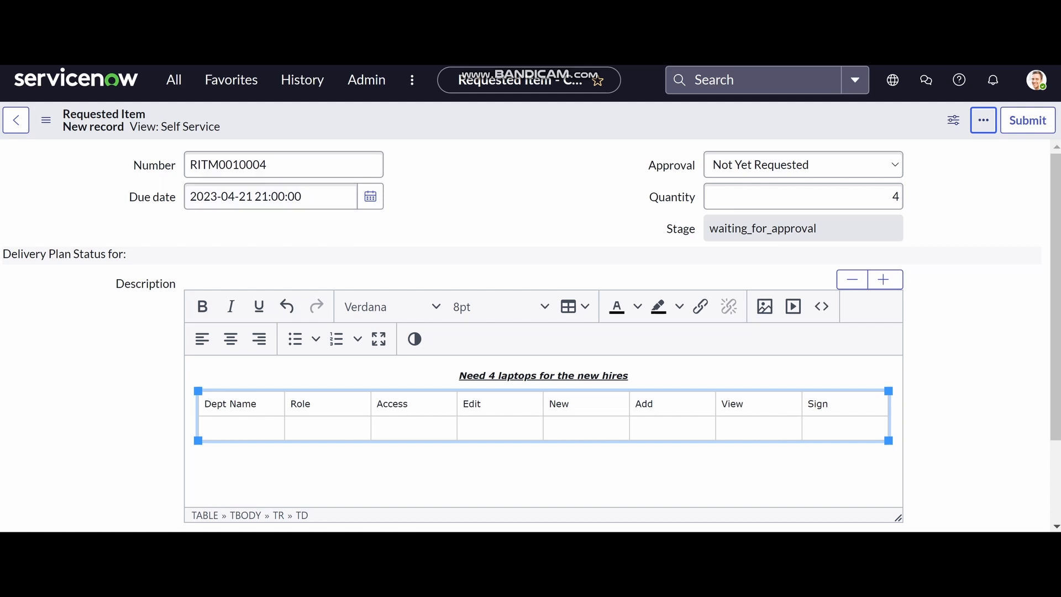
# Copy the new requested item's number.
pyautogui.moveTo(270, 165); pyautogui.dragTo(188, 165)
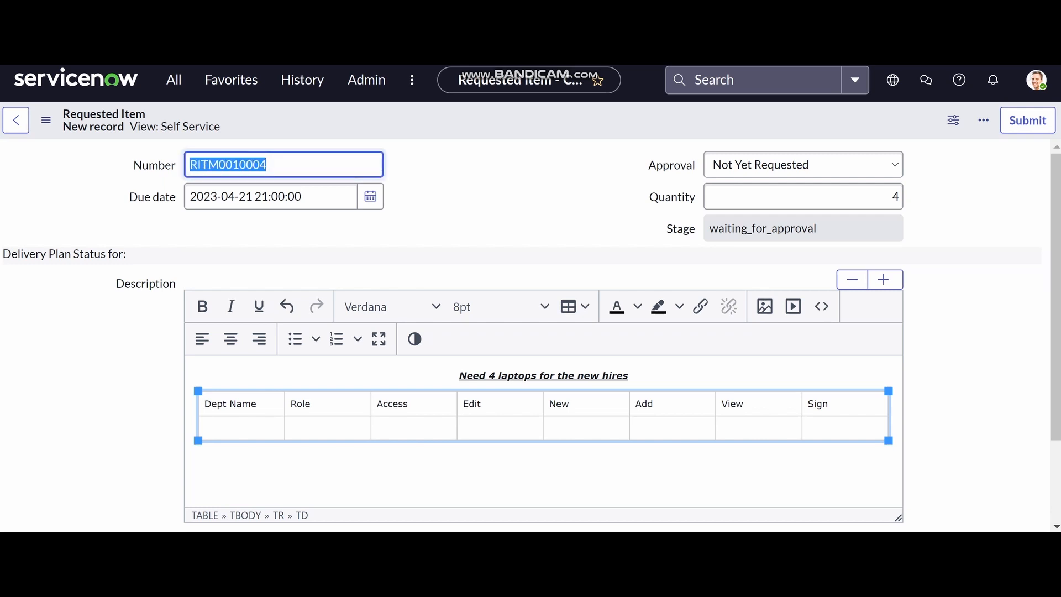
pyautogui.rightClick(220, 161)
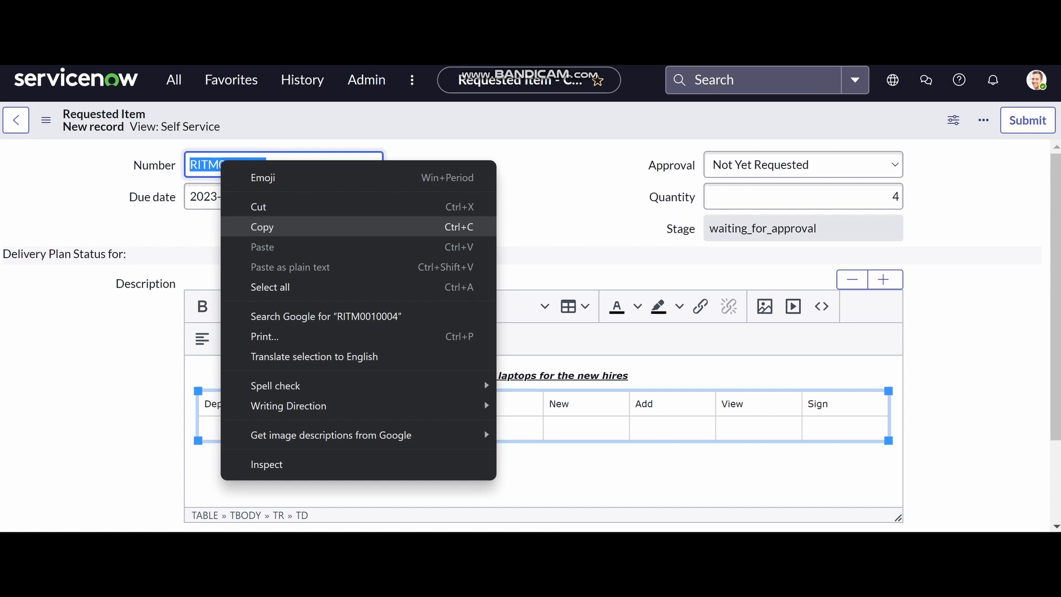
pyautogui.press('Return')
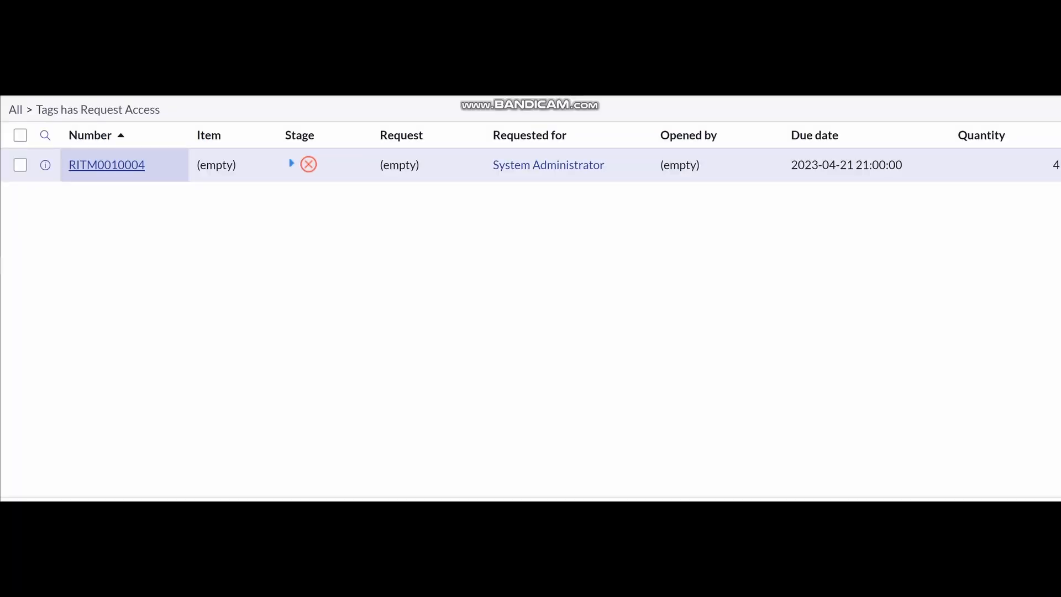
# Open the new requested item's record from the list and examine its fields, activities and related lists.
pyautogui.click(106, 165)
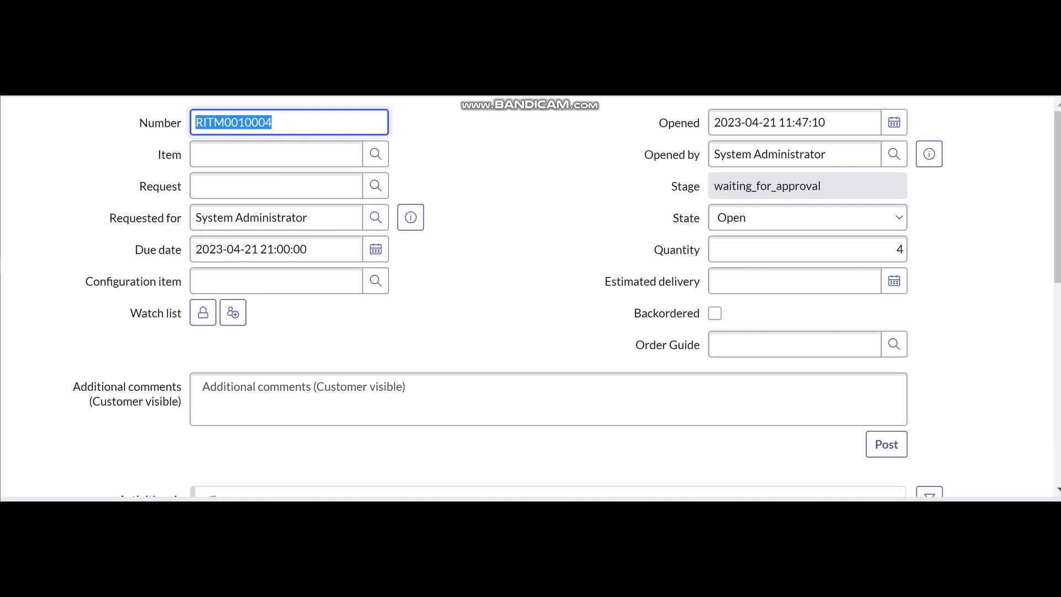
pyautogui.scroll(-1, 567, 297)
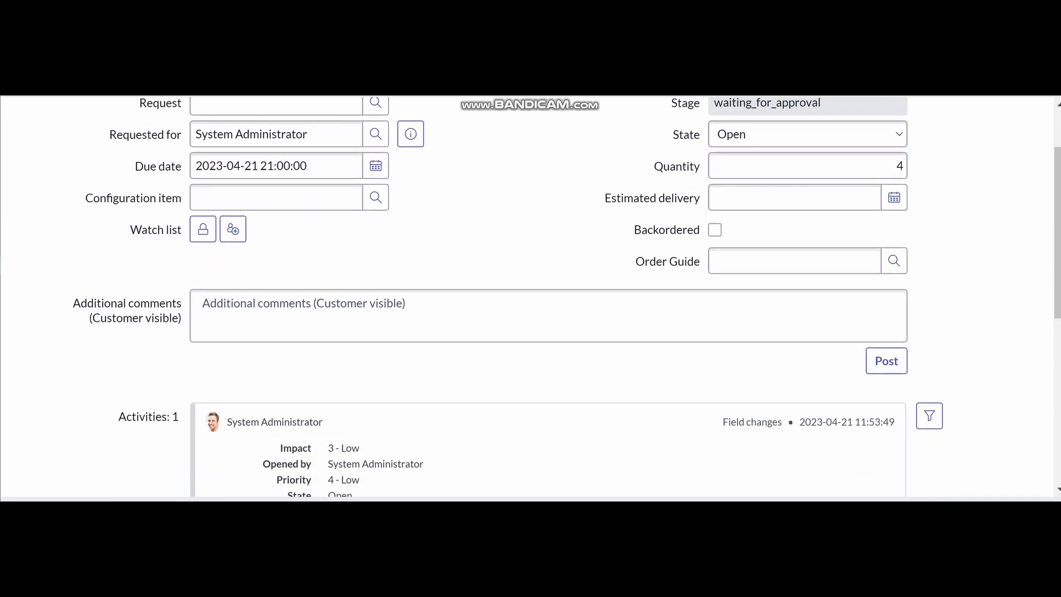
pyautogui.scroll(-1, 567, 296)
pyautogui.scroll(-1, 567, 297)
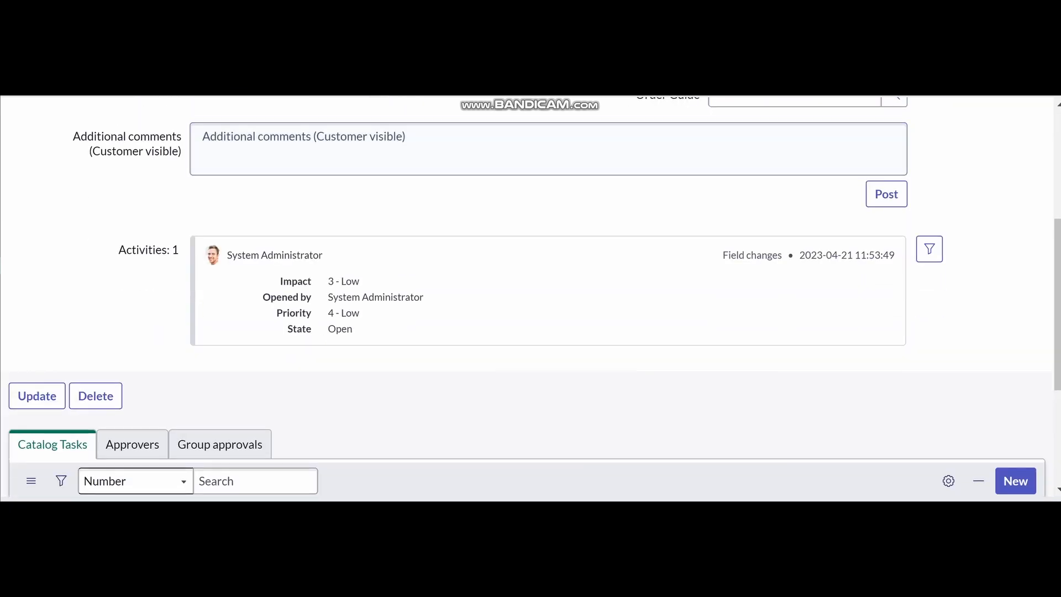
pyautogui.scroll(-1, 567, 296)
pyautogui.scroll(2, 567, 297)
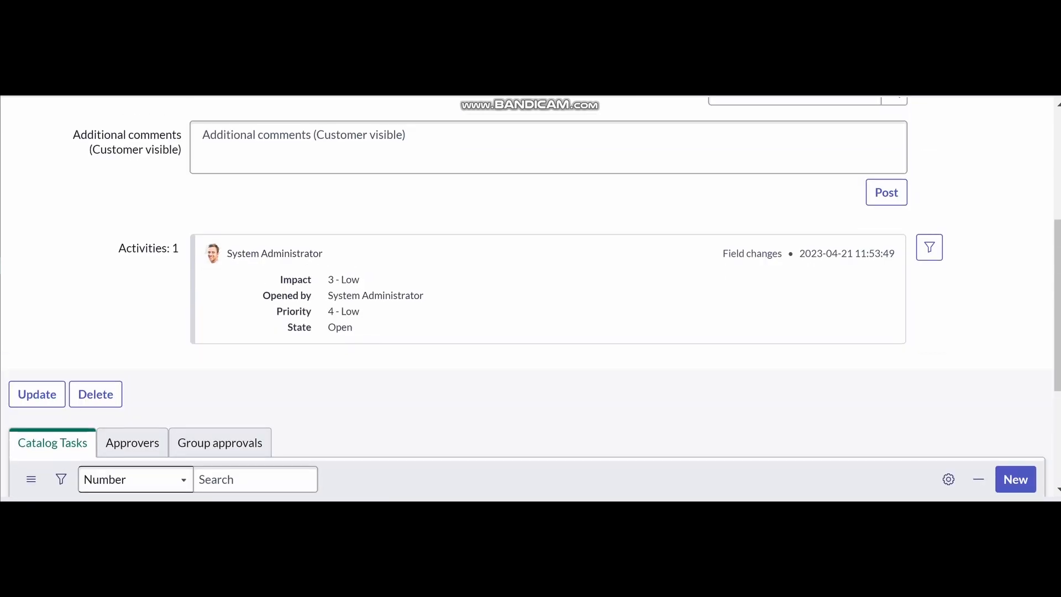
# Set the requested item's catalog item to Access.
pyautogui.scroll(2, 567, 297)
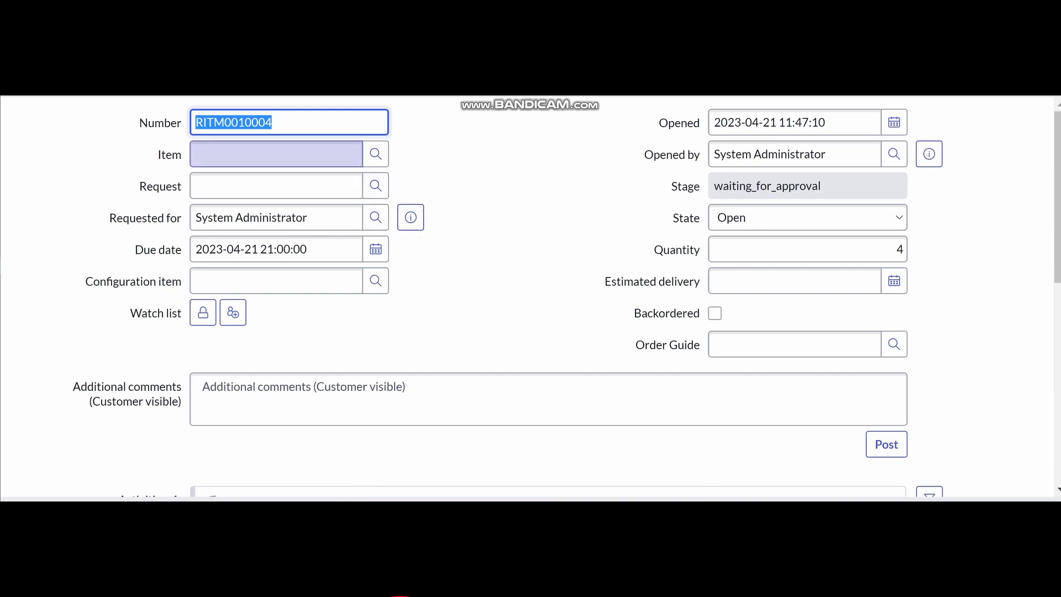
pyautogui.click(375, 155)
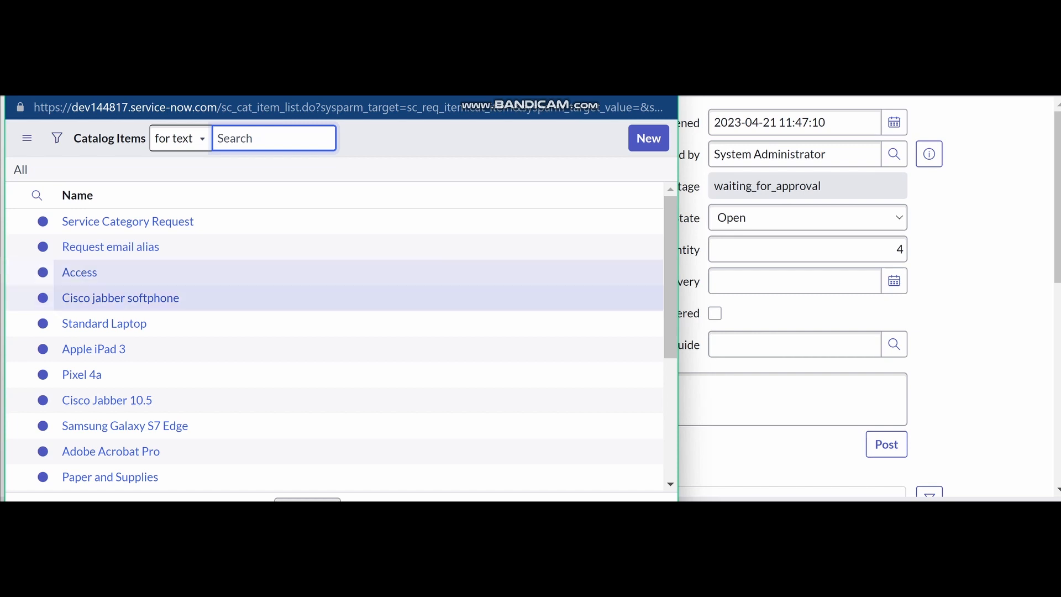
pyautogui.click(79, 272)
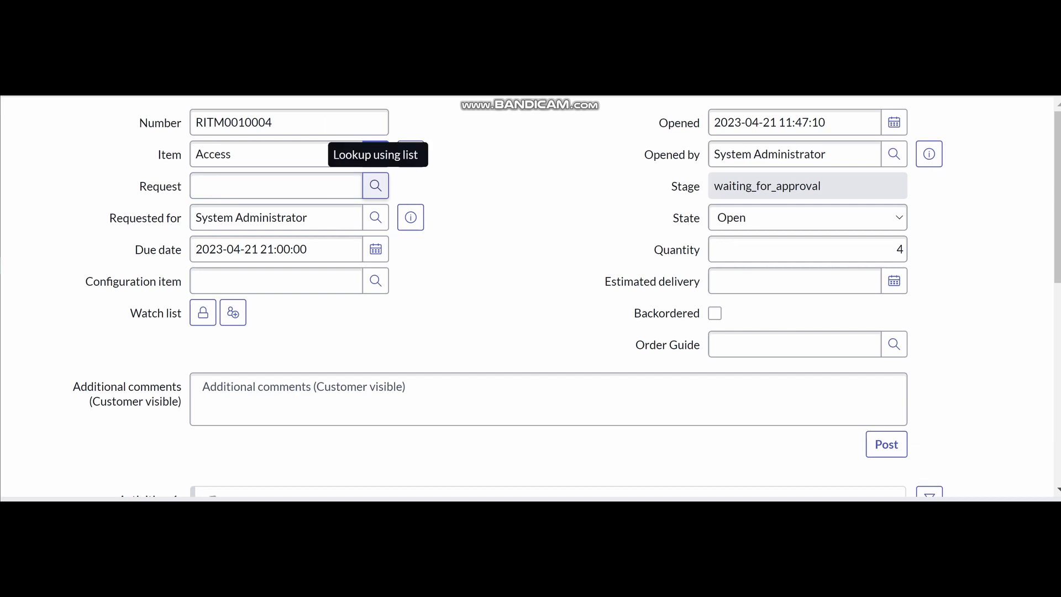
pyautogui.press('Return')
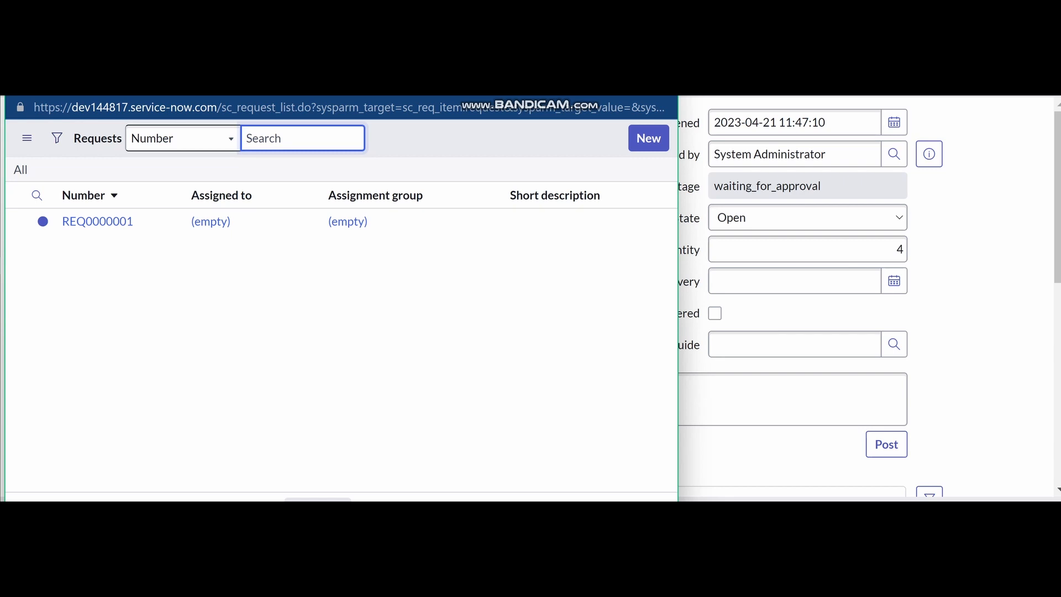
pyautogui.click(183, 138)
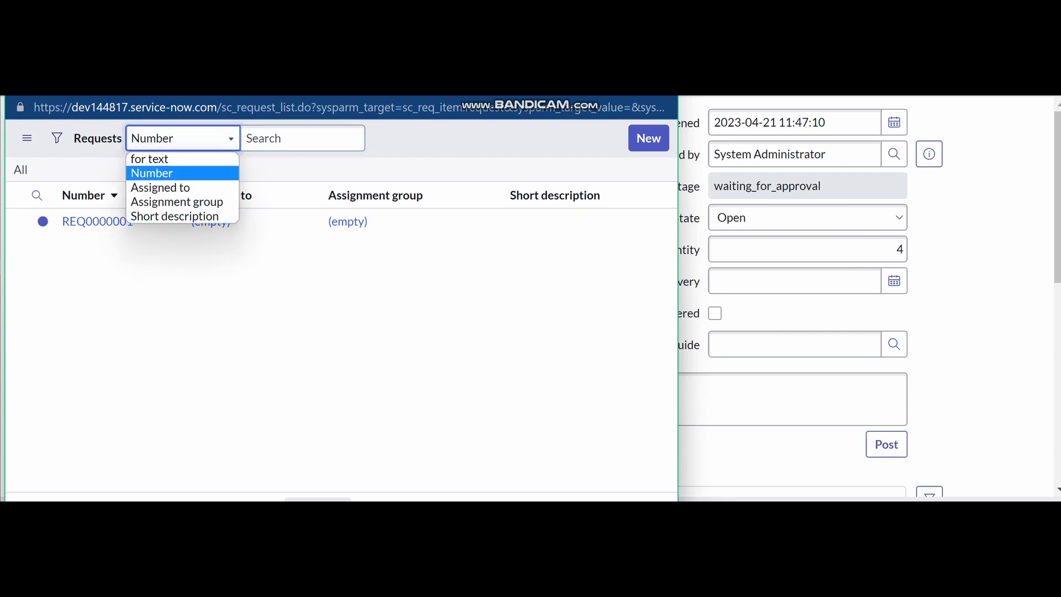
pyautogui.press('Up')
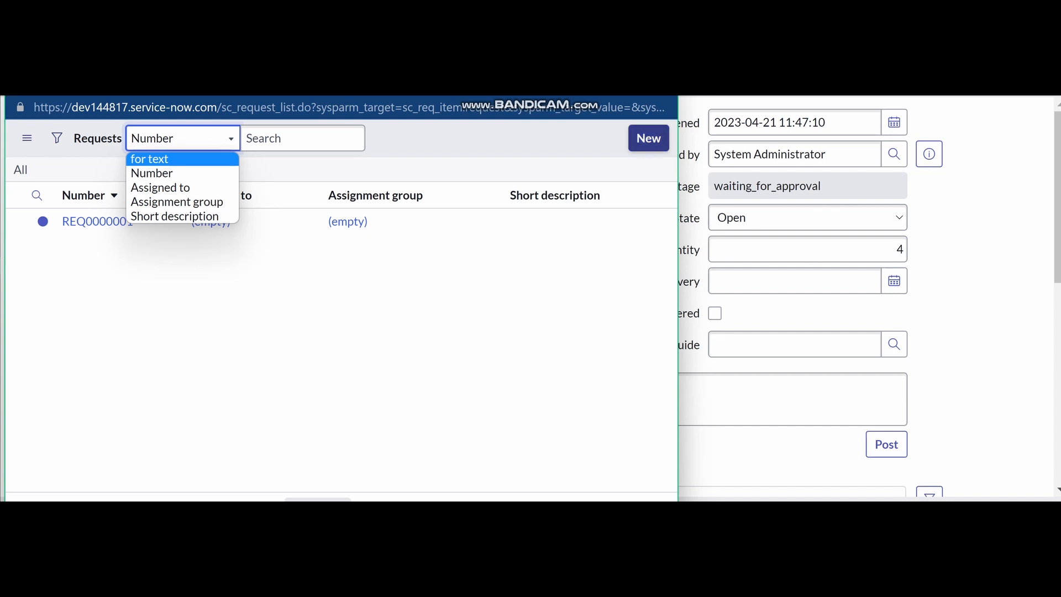
pyautogui.click(648, 138)
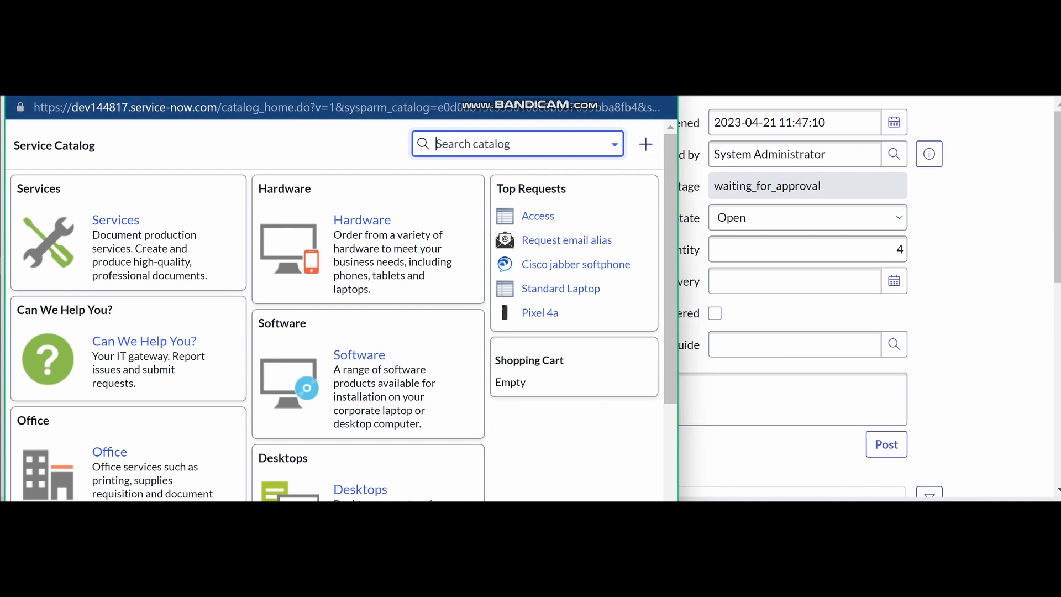
pyautogui.hotkey('ctrl', 'w')
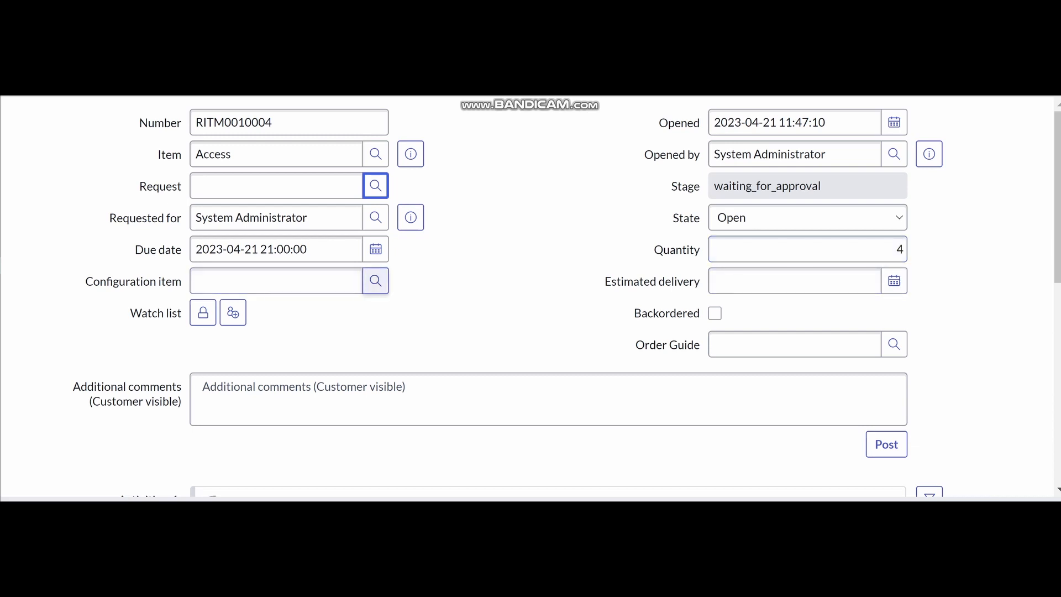
pyautogui.click(375, 281)
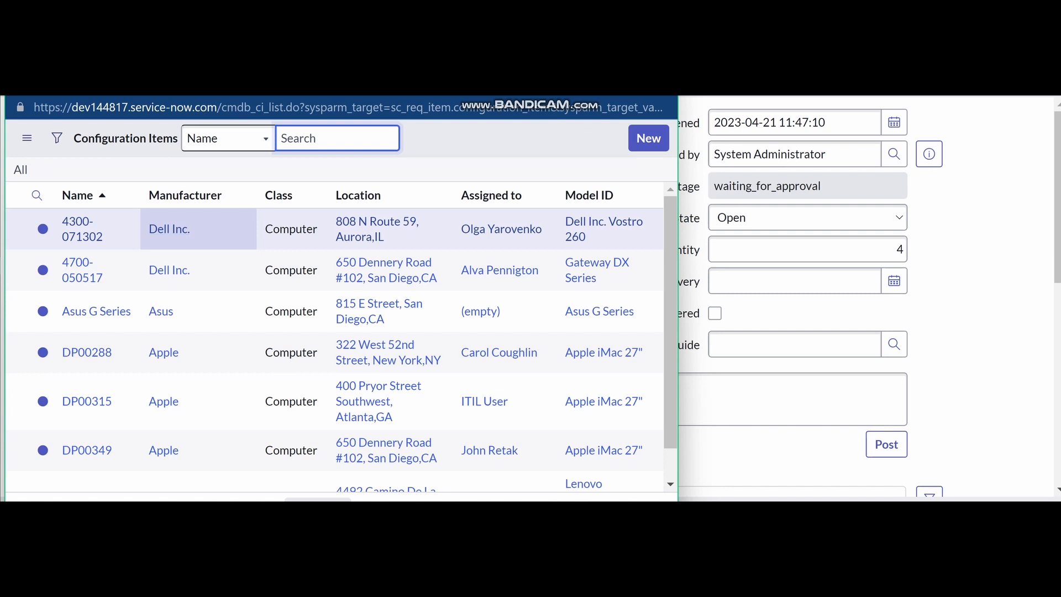
pyautogui.click(169, 229)
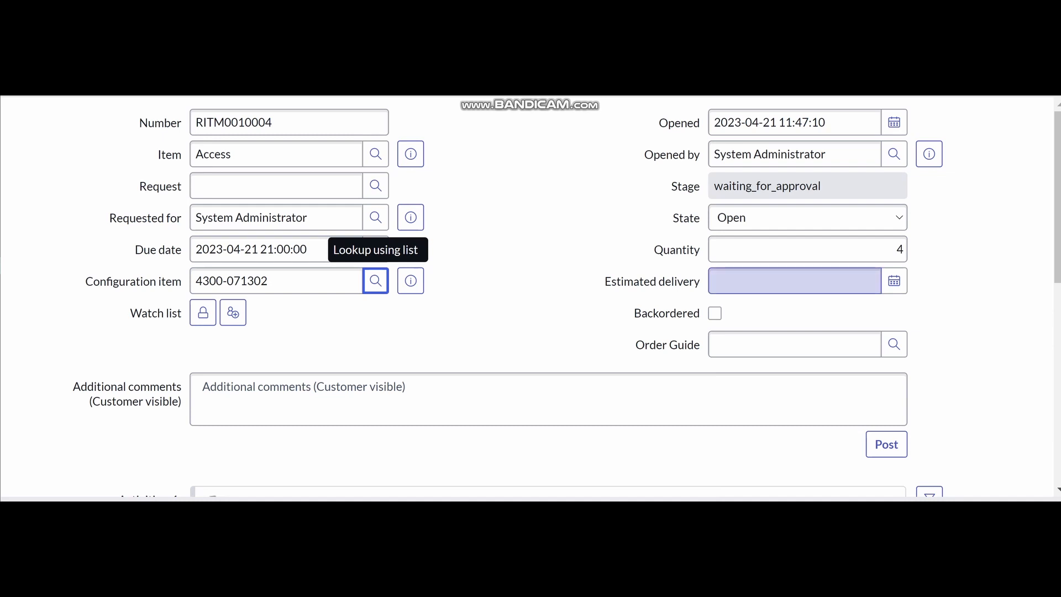
pyautogui.click(894, 281)
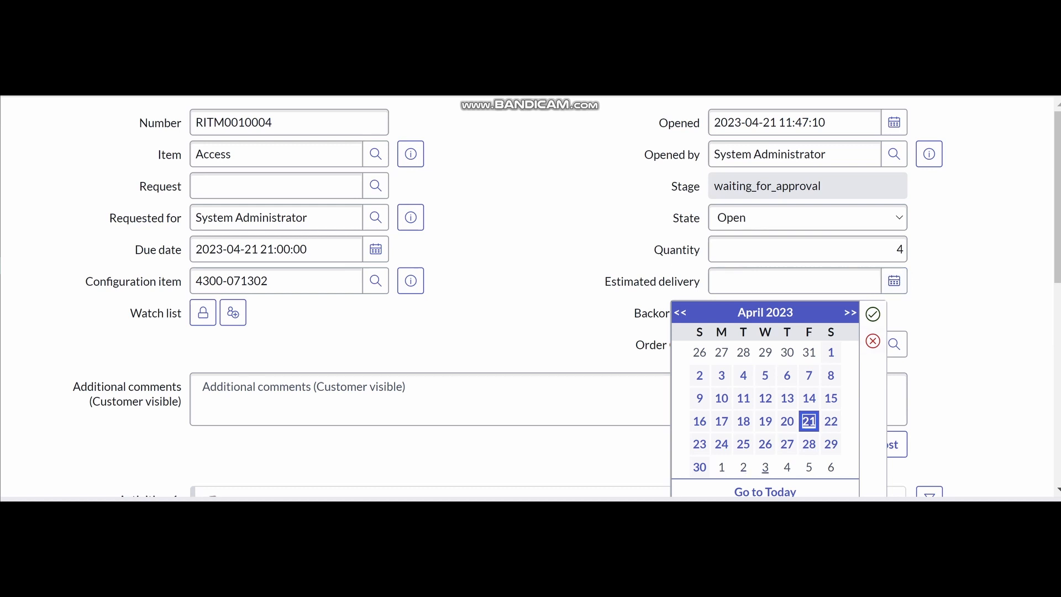
pyautogui.click(766, 467)
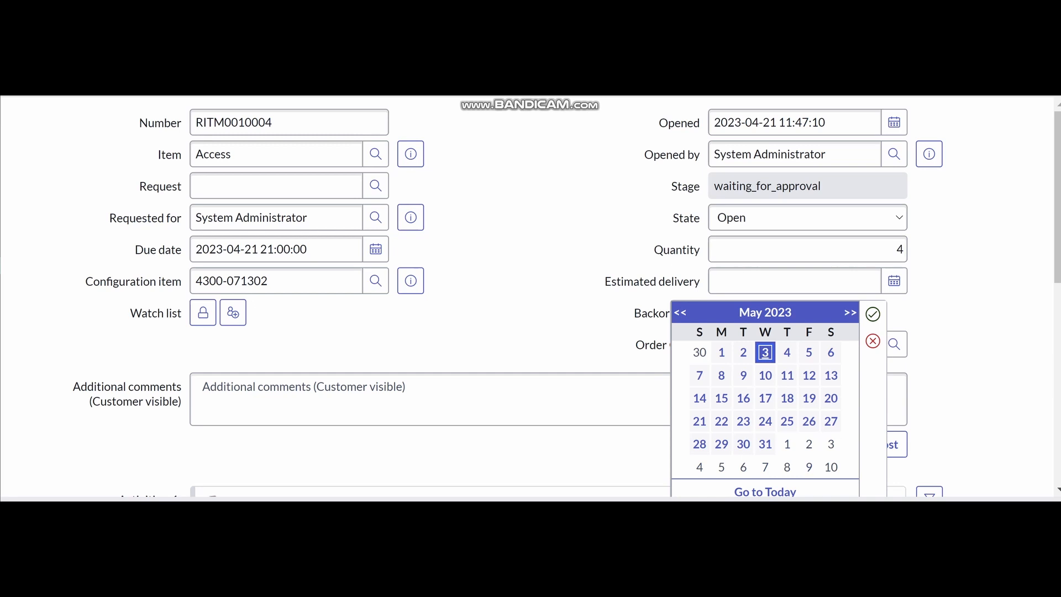
pyautogui.scroll(-3, 530, 297)
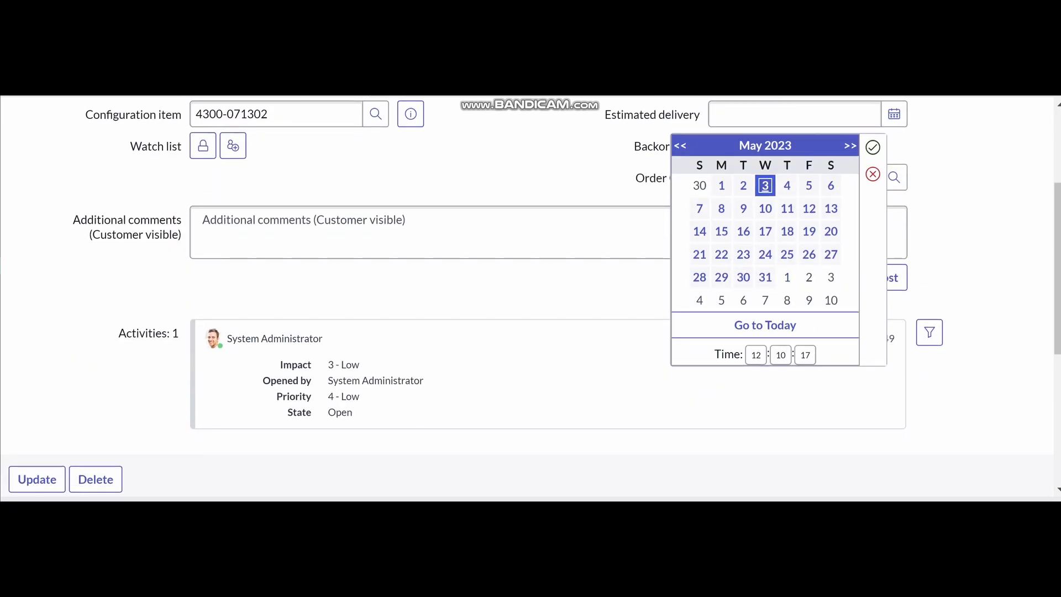
pyautogui.doubleClick(755, 354)
pyautogui.press('Tab')
pyautogui.write('00')
pyautogui.press('Tab')
pyautogui.write('00')
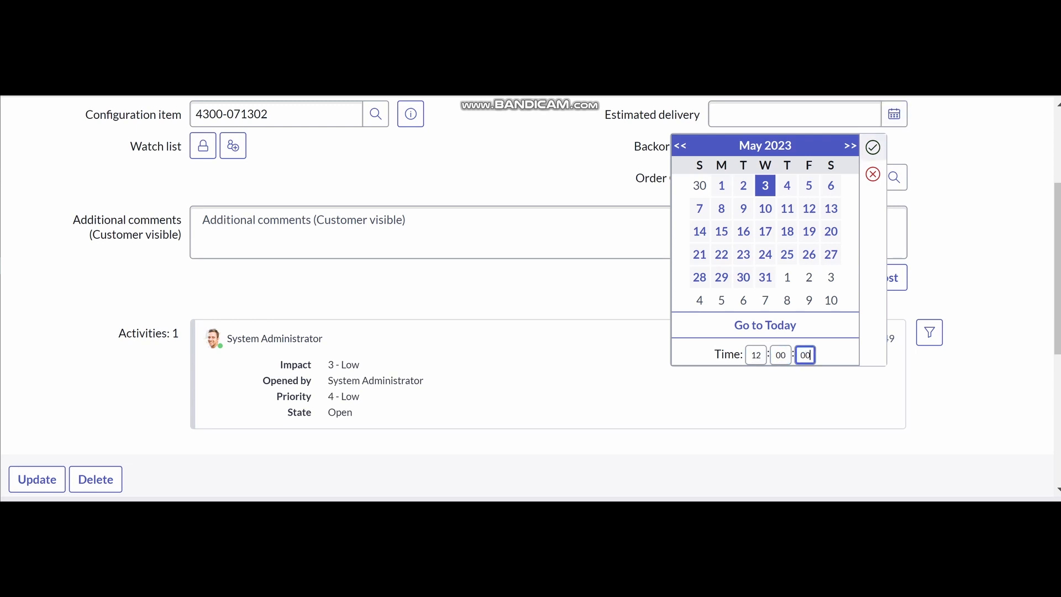
pyautogui.click(873, 147)
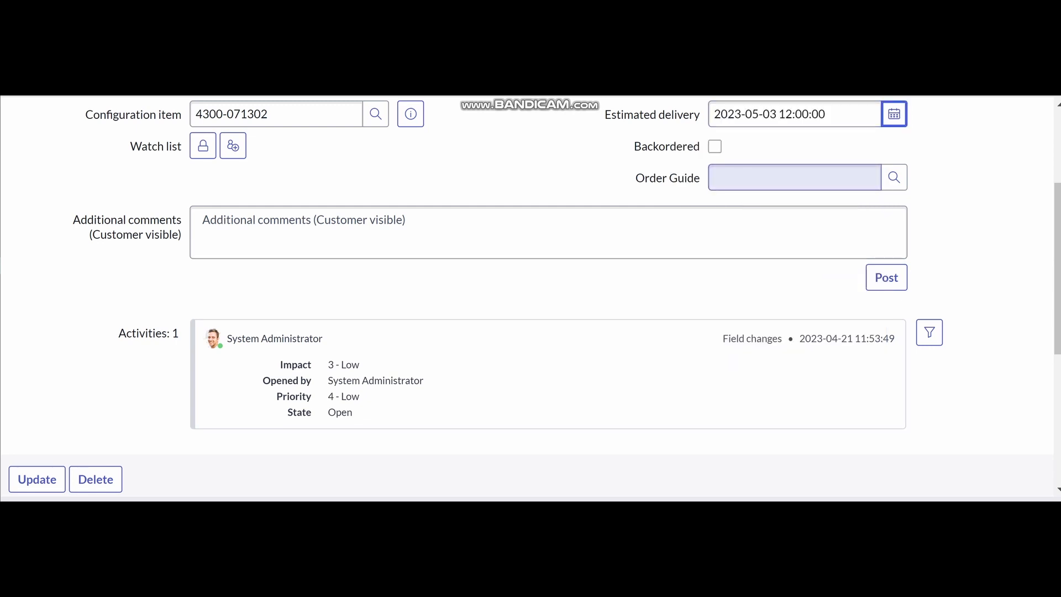
# Try Request Developer Project Equipment as the order guide, and replace it with New Hire.
pyautogui.scroll(2, 530, 299)
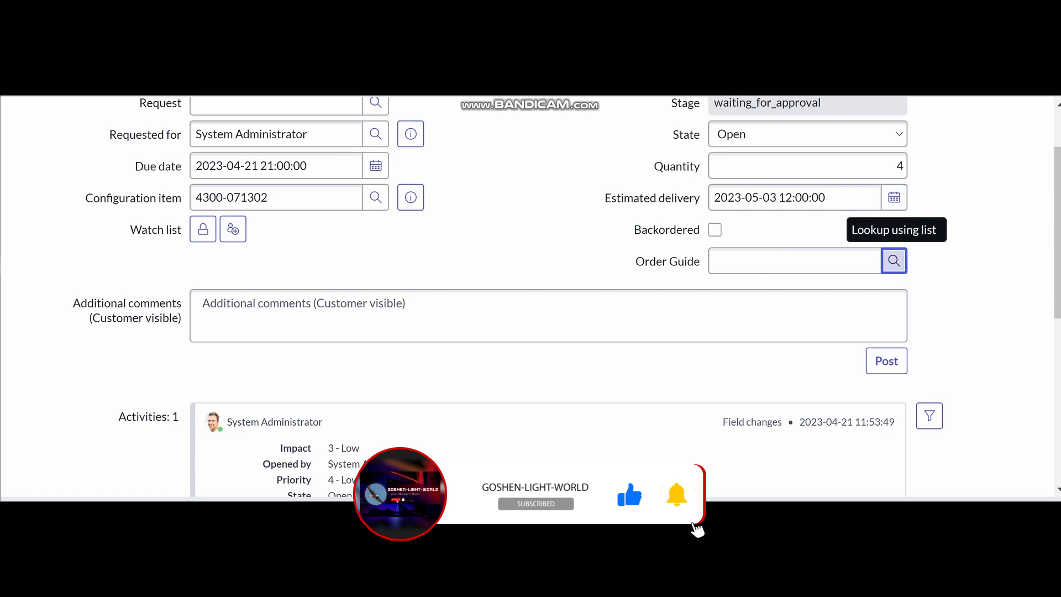
pyautogui.click(894, 260)
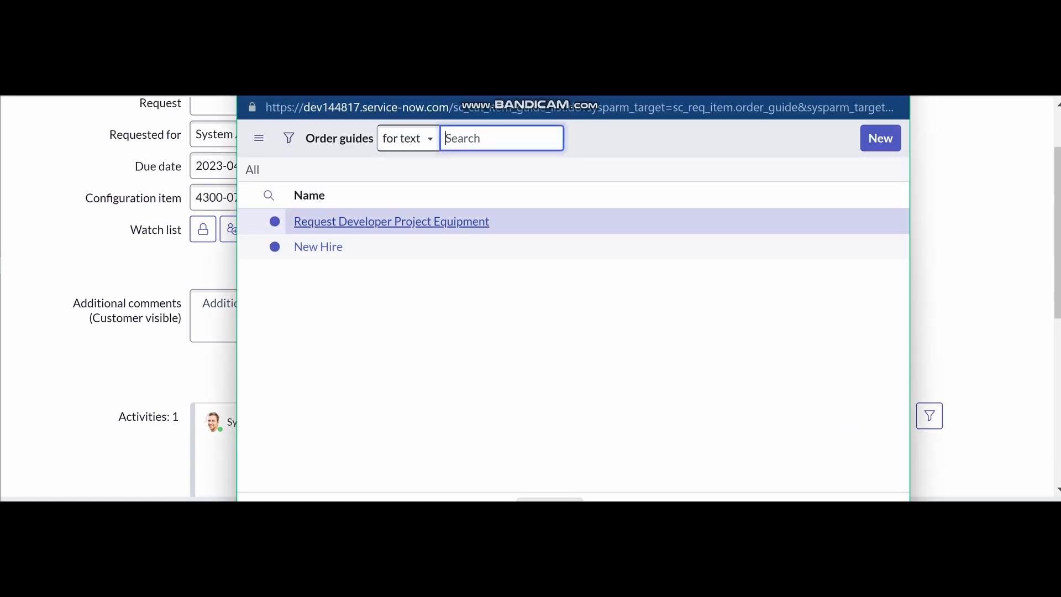
pyautogui.click(391, 221)
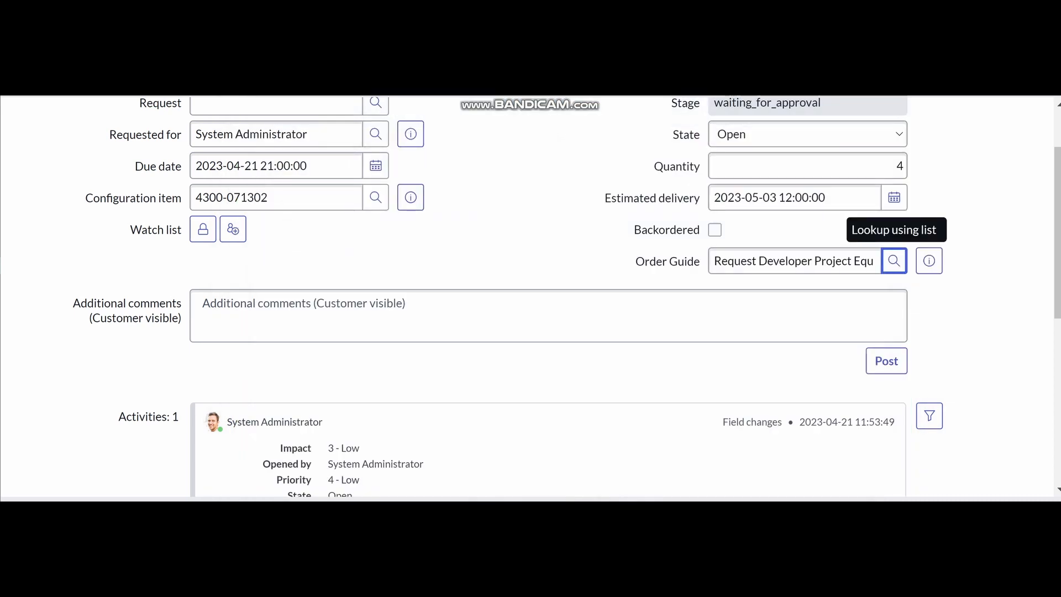
pyautogui.click(894, 260)
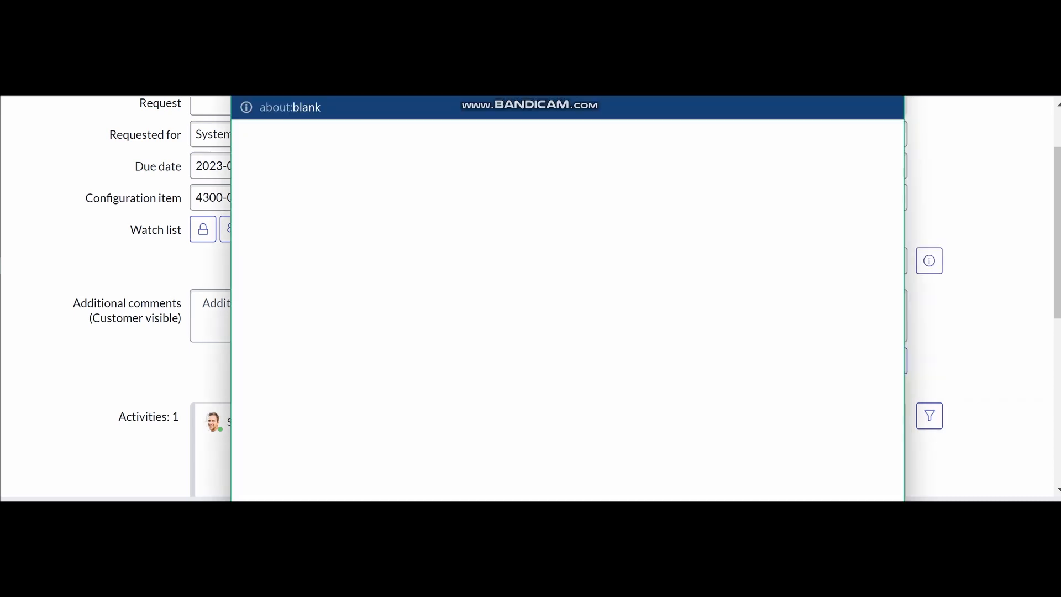
pyautogui.click(313, 247)
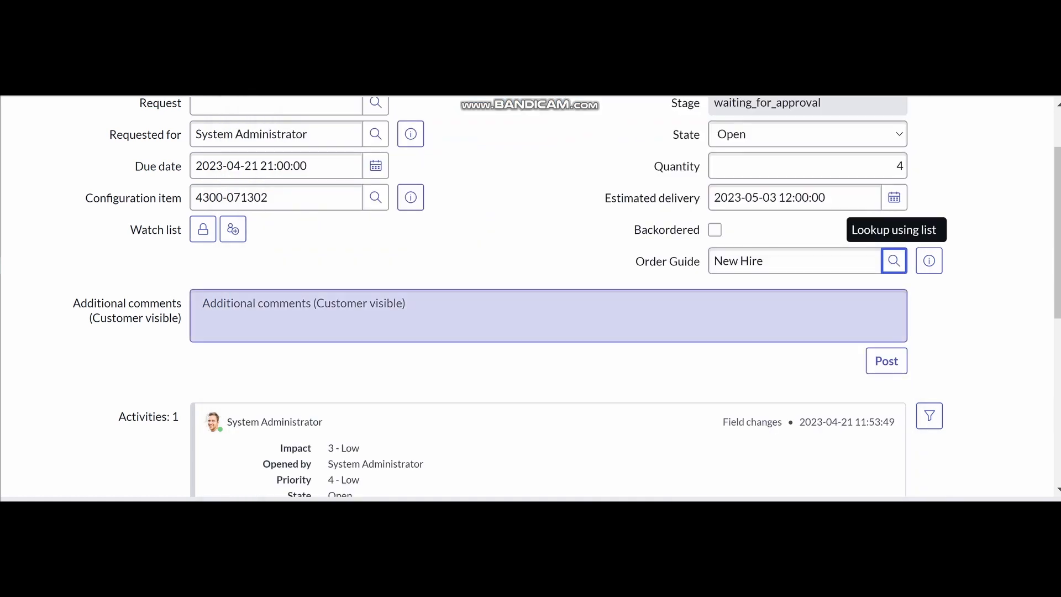
# Enter the customer-visible additional comment "Need this during their on boarding".
pyautogui.scroll(1, 548, 316)
pyautogui.scroll(-1, 548, 315)
pyautogui.click(548, 316)
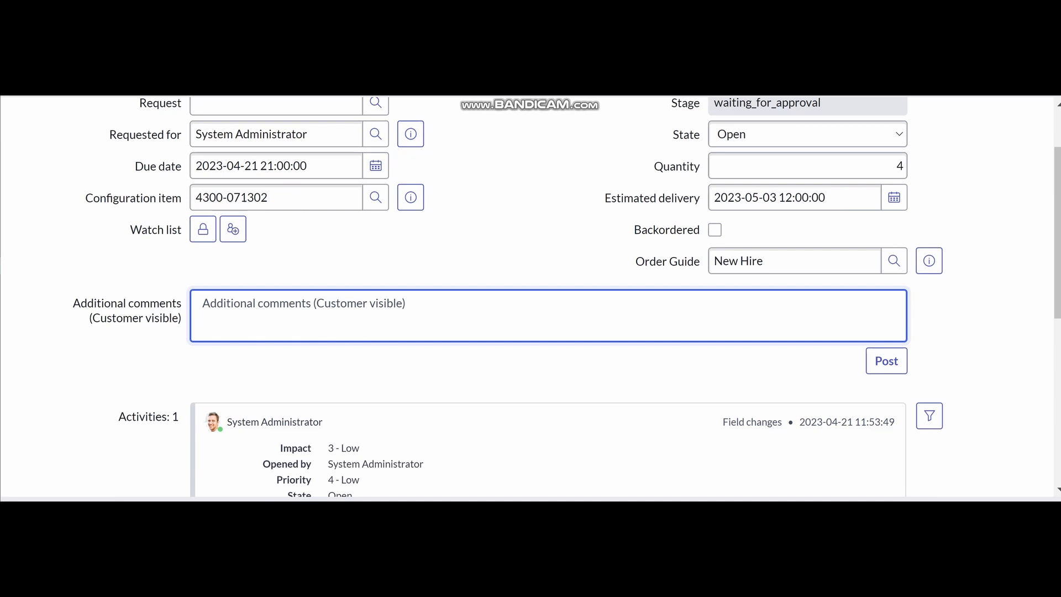
pyautogui.write('Need this during their on boar')
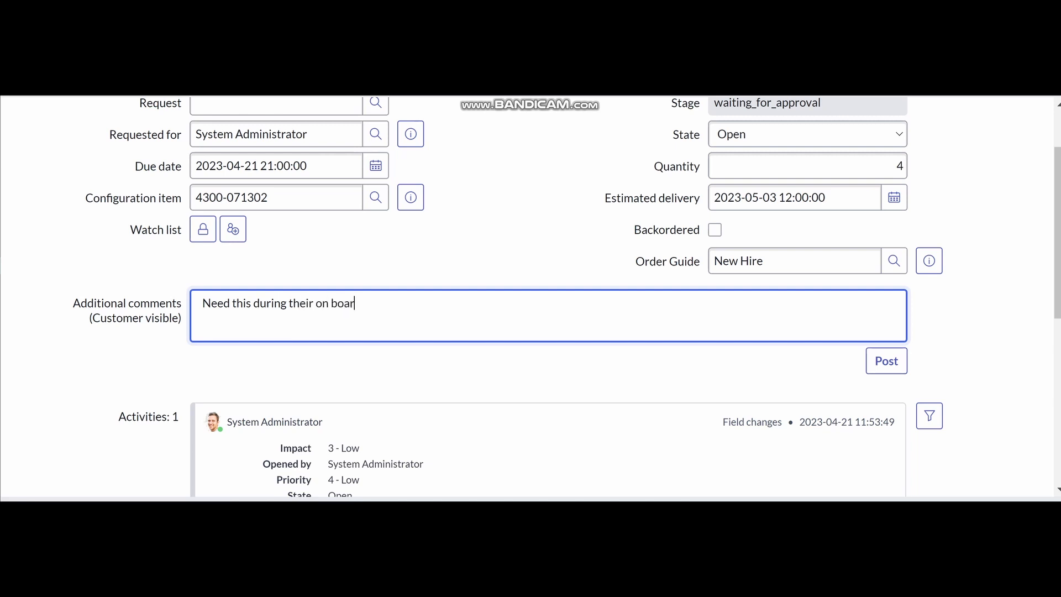
pyautogui.write('ding')
# Link the requested item to the first existing request offered in the Request field's lookup.
pyautogui.scroll(2, 567, 296)
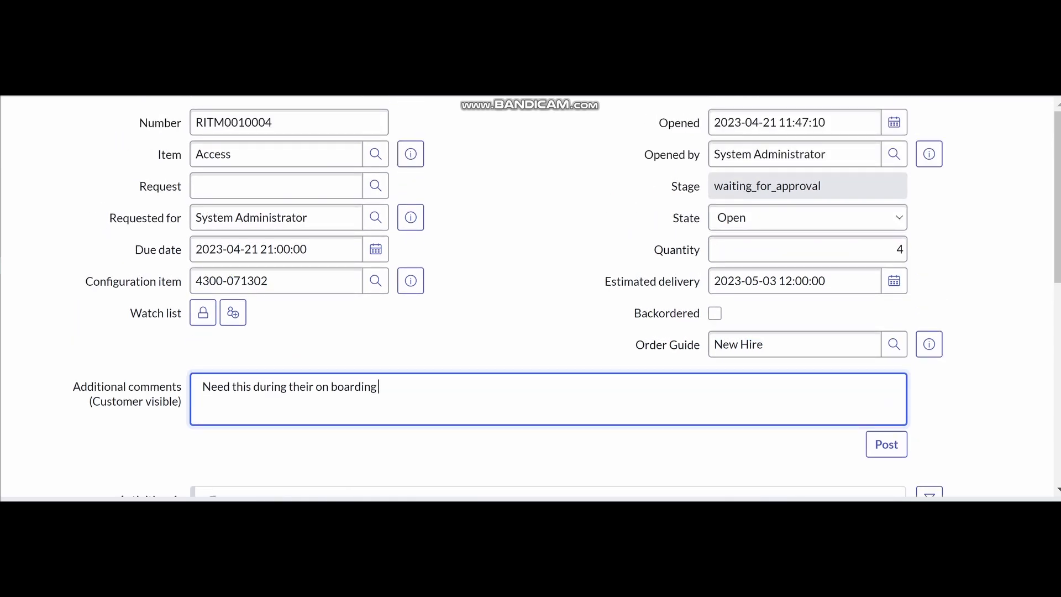
pyautogui.click(375, 186)
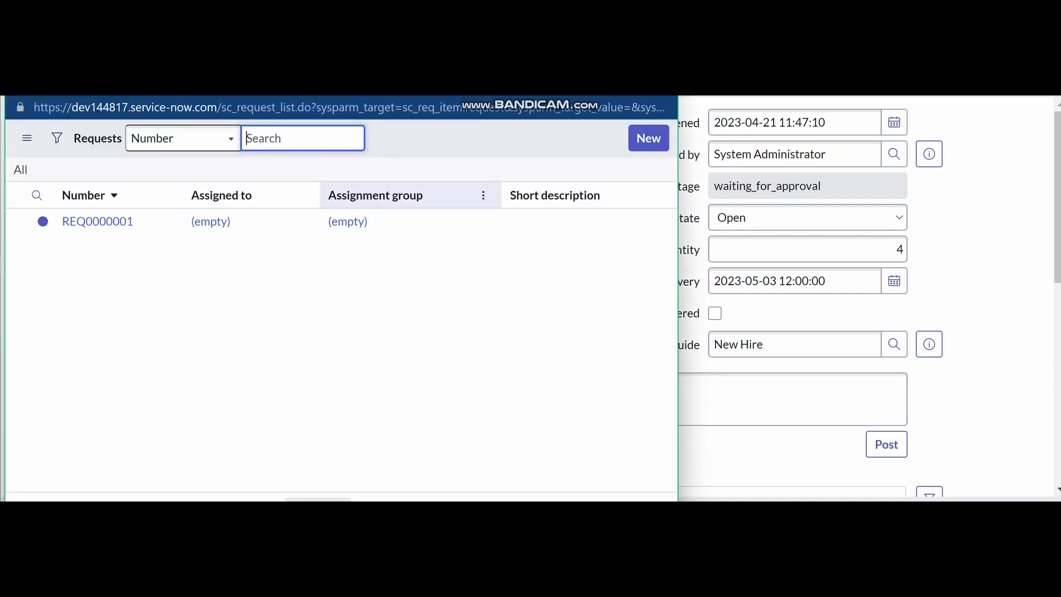
pyautogui.click(97, 221)
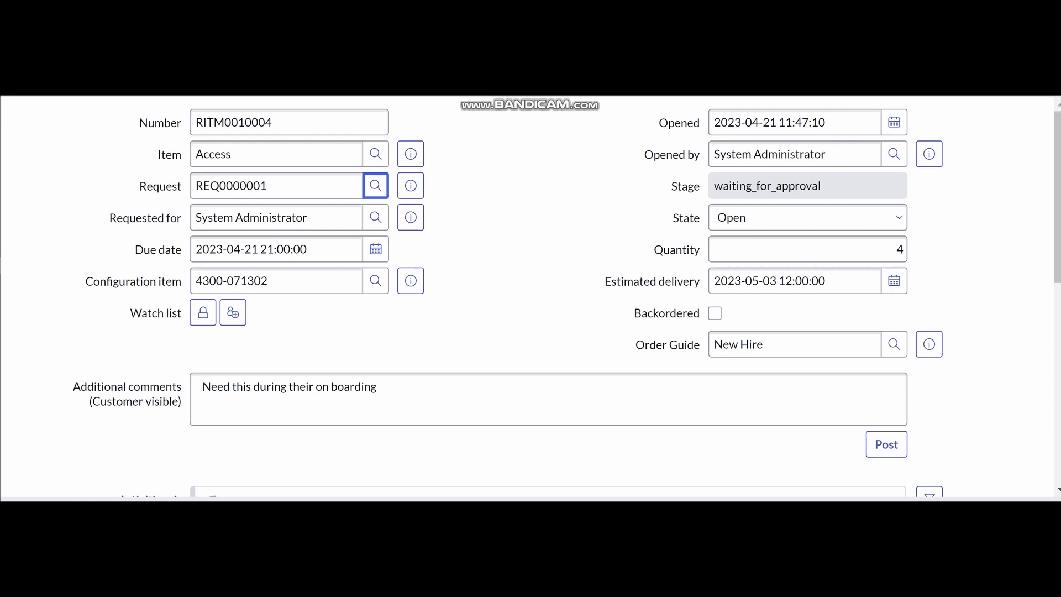
# Save the changes to the requested item and return to the filtered requested items list.
pyautogui.scroll(-6, 531, 299)
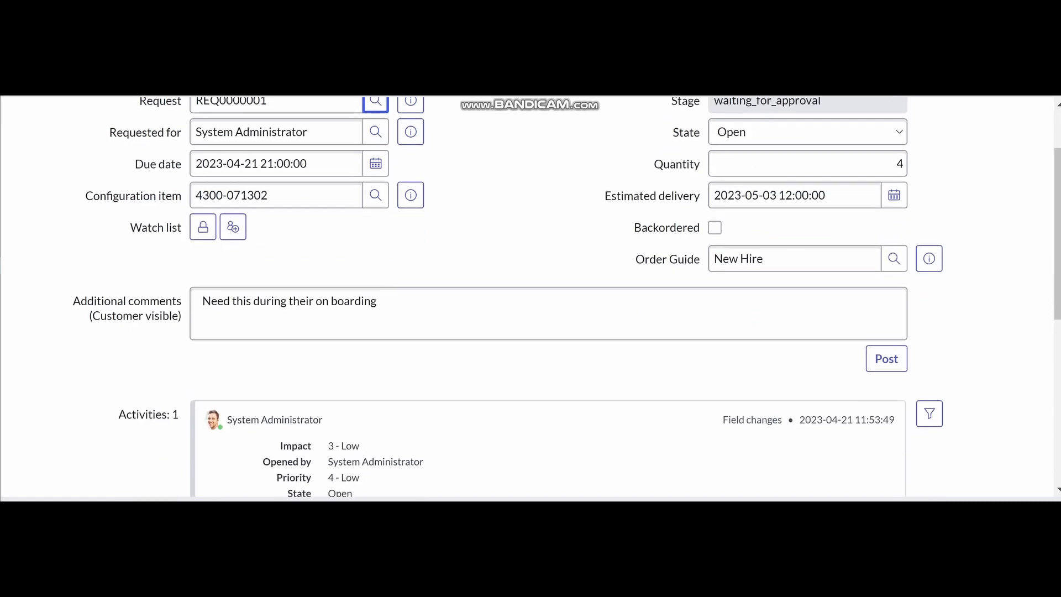
pyautogui.scroll(-2, 530, 298)
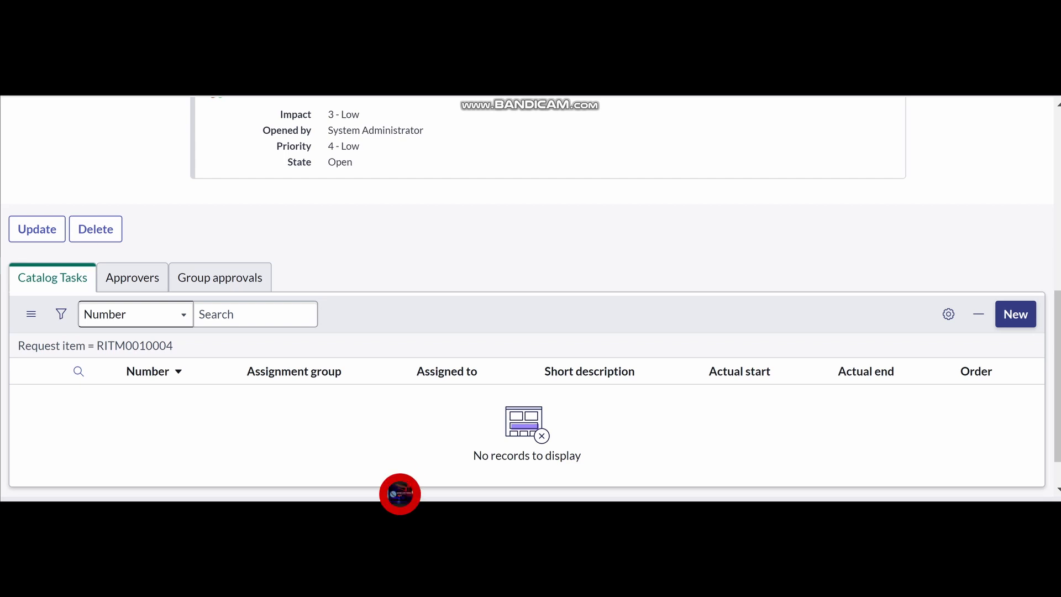
pyautogui.hotkey('alt', 'Left')
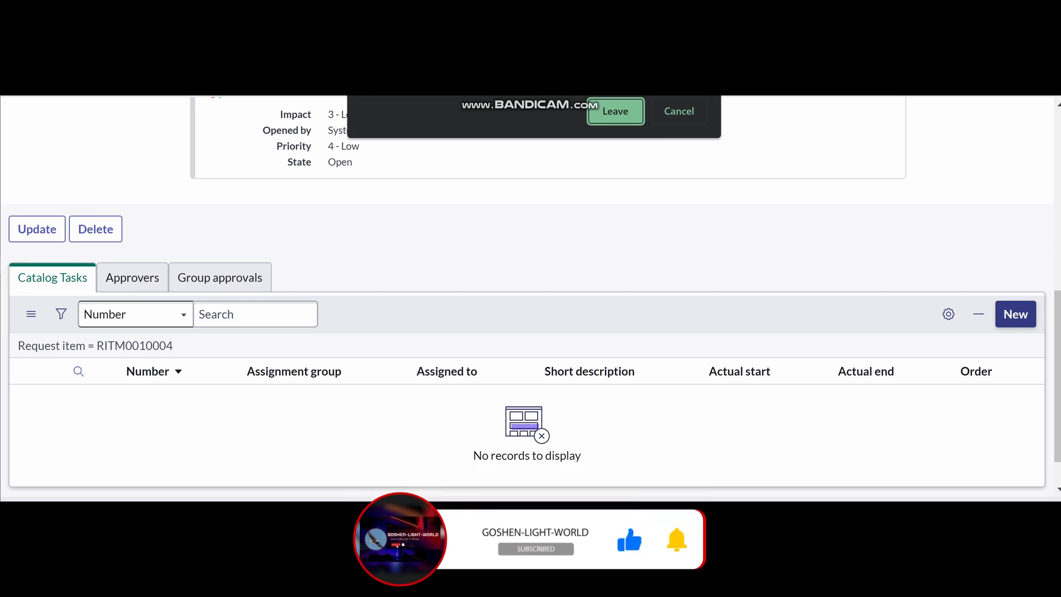
pyautogui.click(679, 111)
pyautogui.scroll(1, 531, 298)
pyautogui.scroll(8, 796, 276)
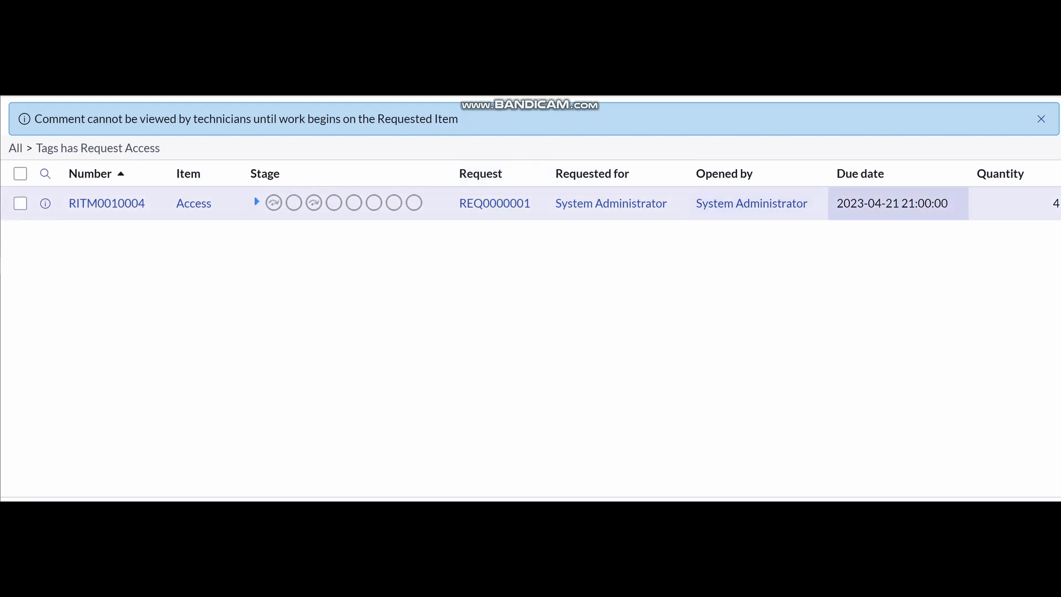
# Reopen the updated requested item and start a new catalog task from its Catalog Tasks list.
pyautogui.click(107, 203)
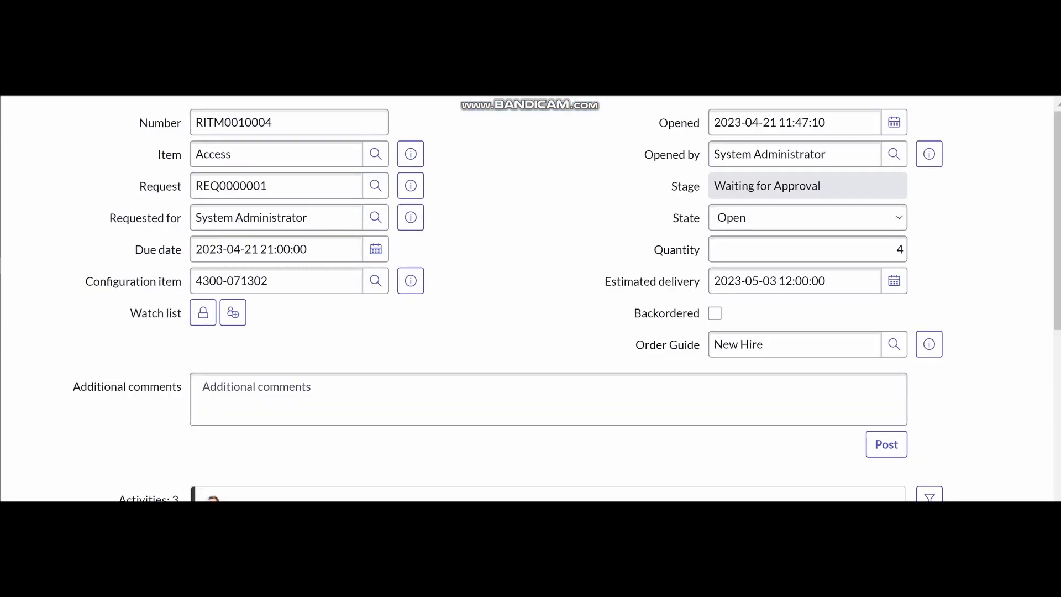
pyautogui.scroll(-5, 548, 298)
pyautogui.scroll(-5, 531, 298)
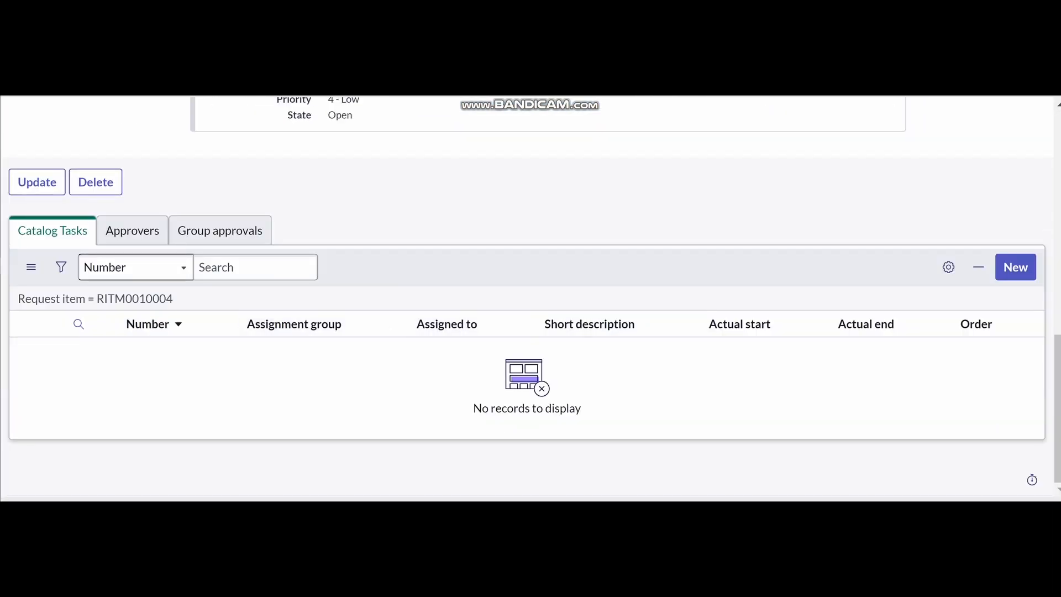
pyautogui.click(1016, 267)
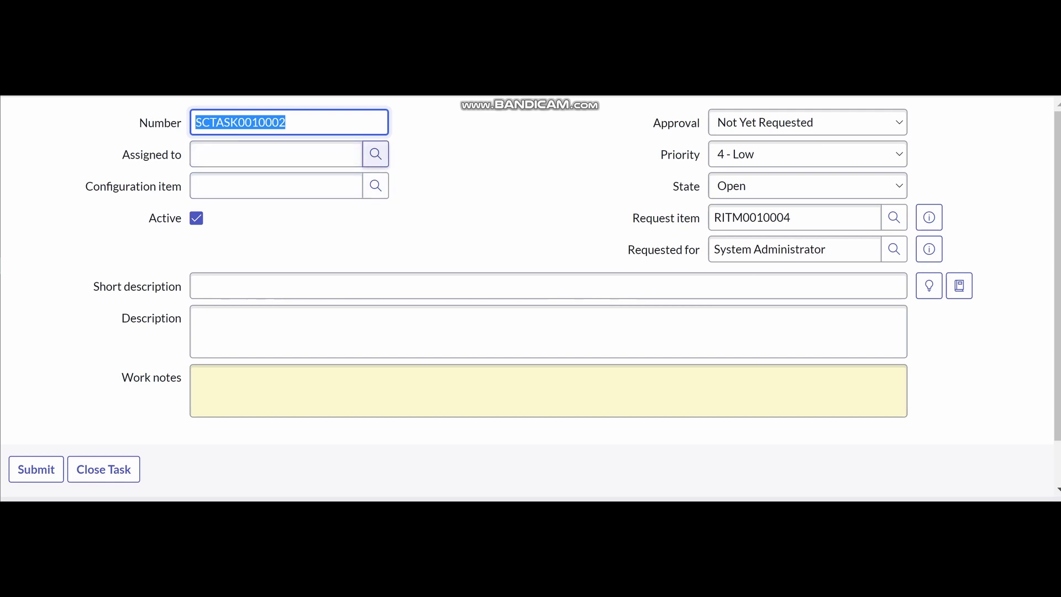
# Assign the catalog task to the second user in the lookup list and set its configuration item to *CHUCK-IBM.
pyautogui.click(376, 155)
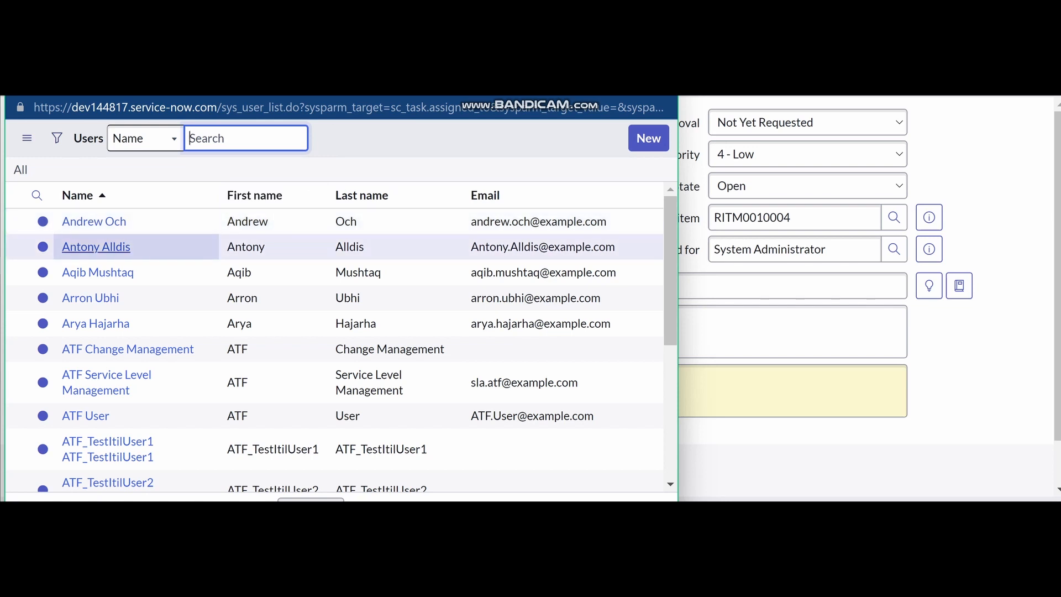
pyautogui.click(96, 246)
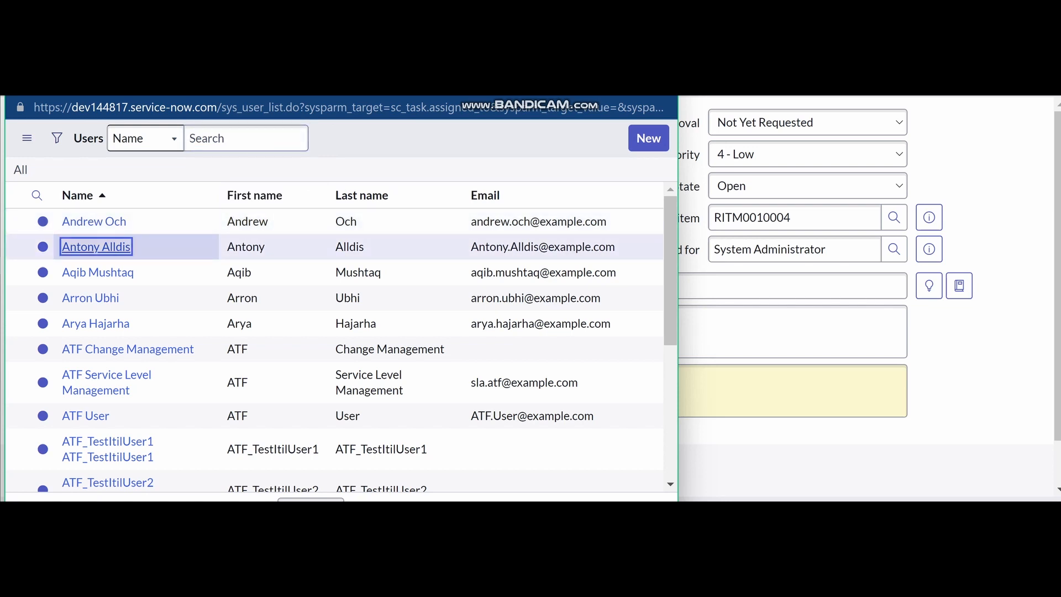
pyautogui.click(376, 185)
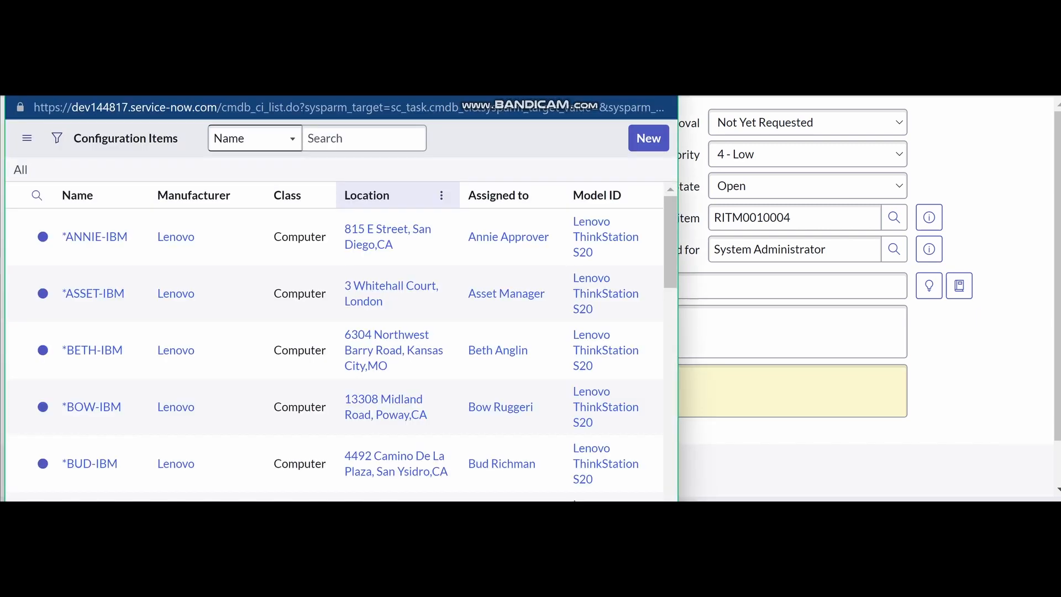
pyautogui.scroll(-6, 332, 292)
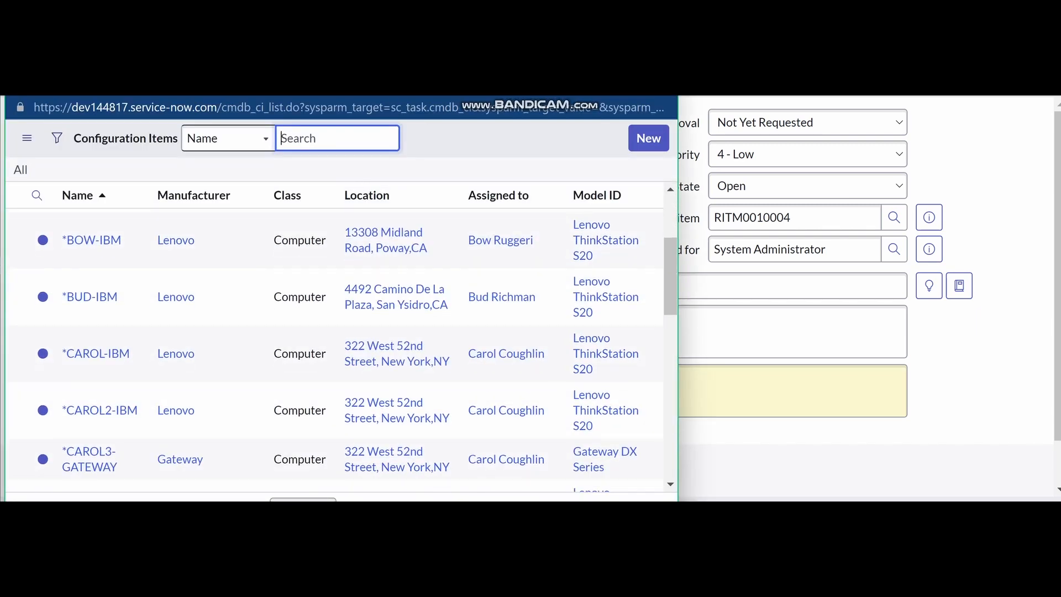
pyautogui.scroll(-7, 177, 295)
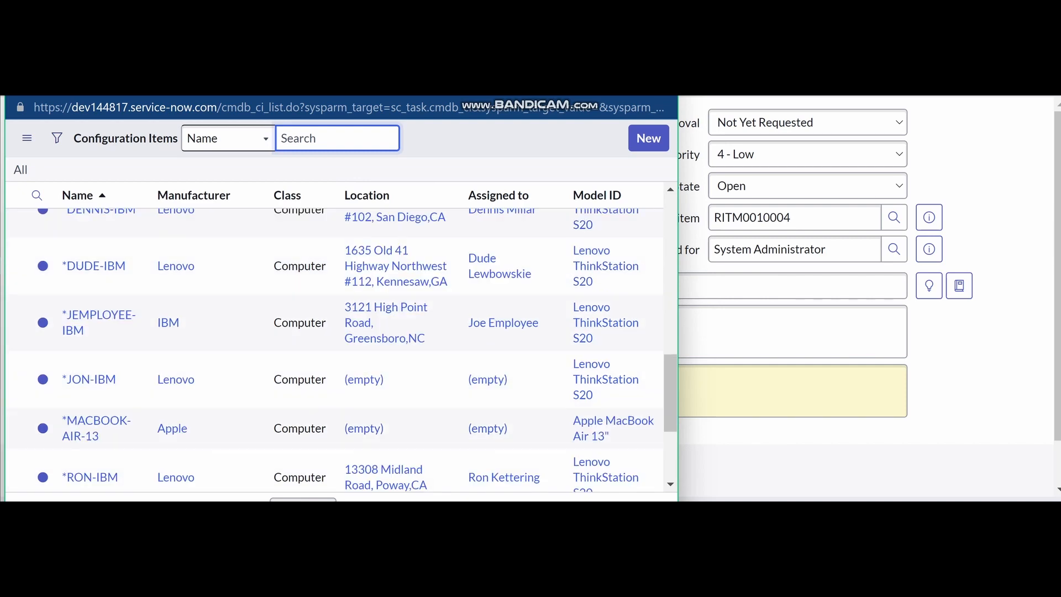
pyautogui.scroll(-1, 193, 301)
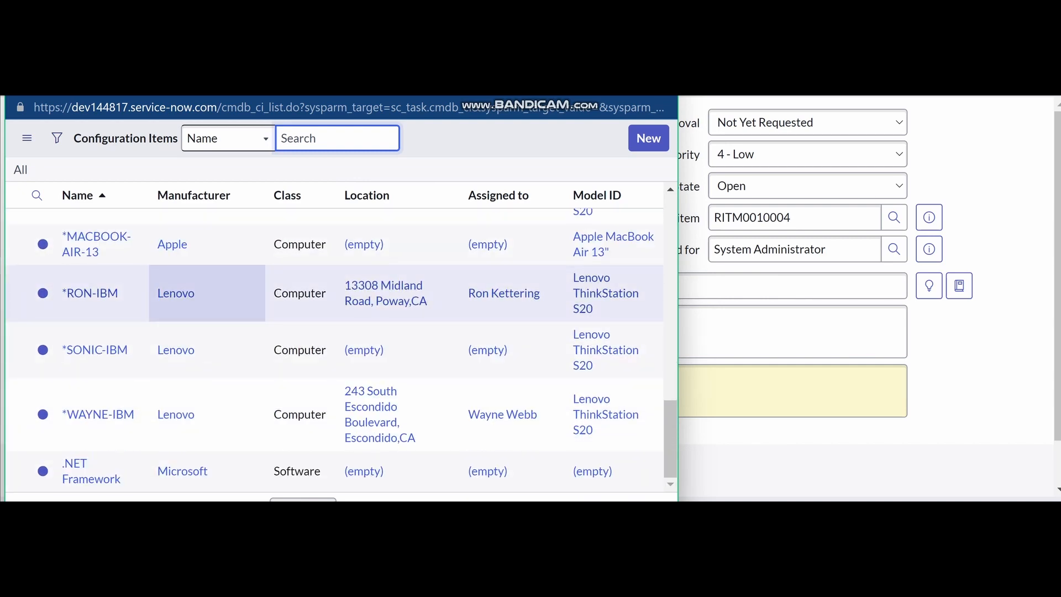
pyautogui.scroll(1, 194, 301)
pyautogui.scroll(6, 208, 328)
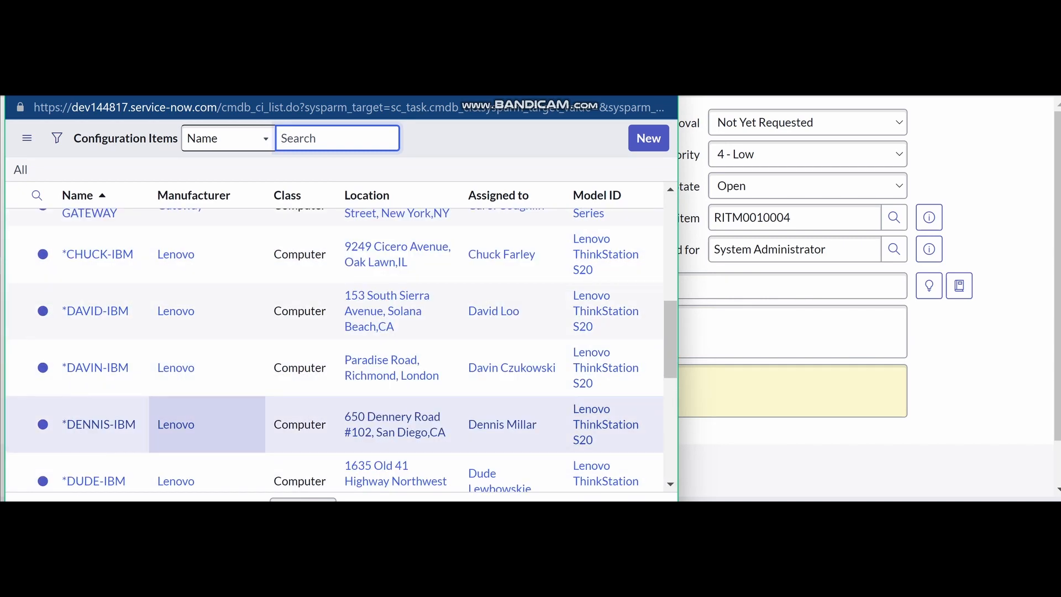
pyautogui.click(98, 272)
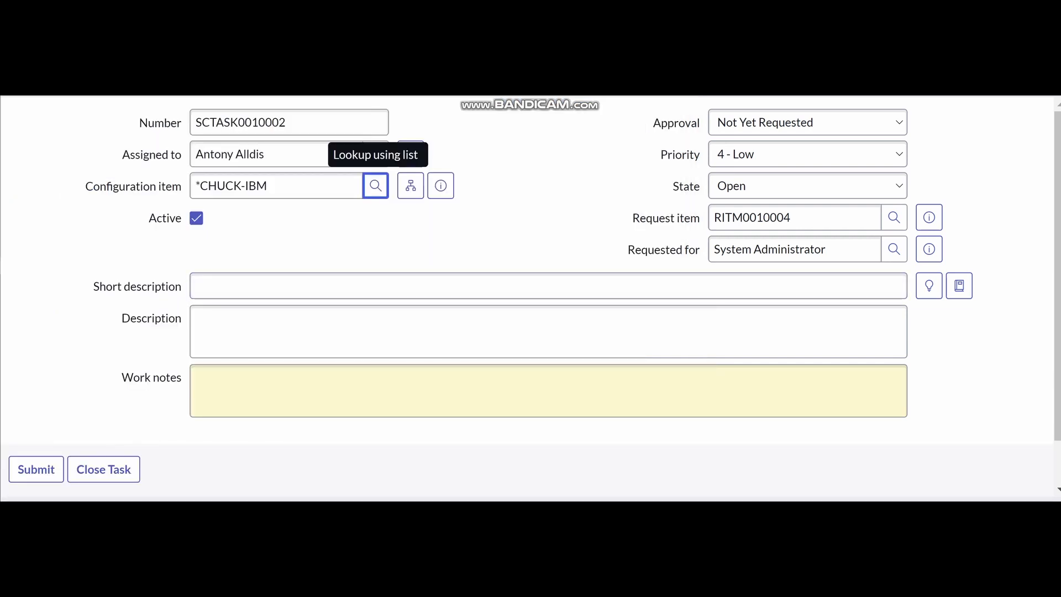
# Enter the task's short description "Please get 4 new laptops for the new hires".
pyautogui.click(197, 286)
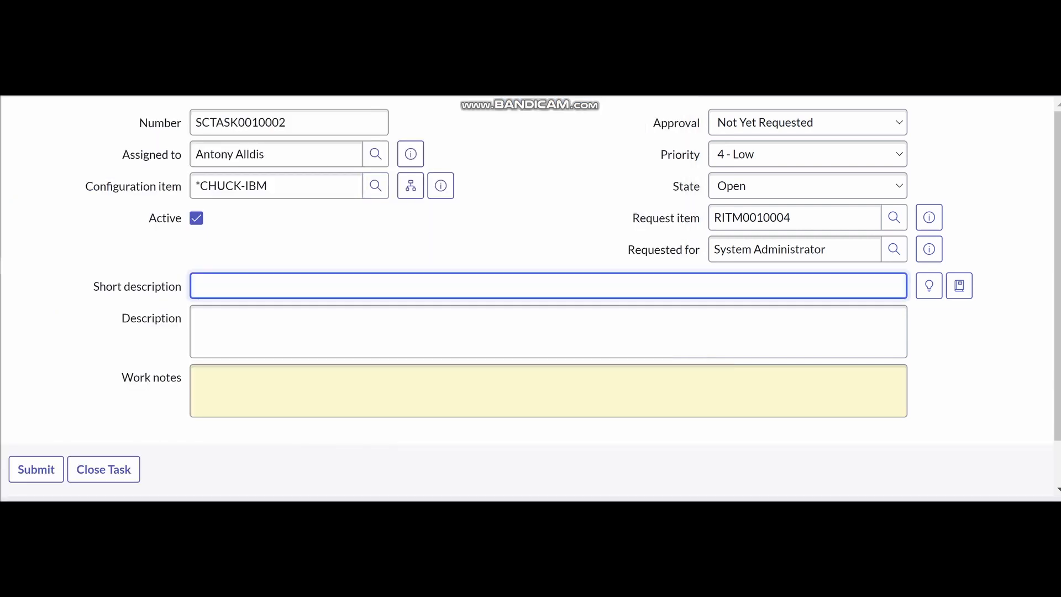
pyautogui.write('Please get 4 new lapt')
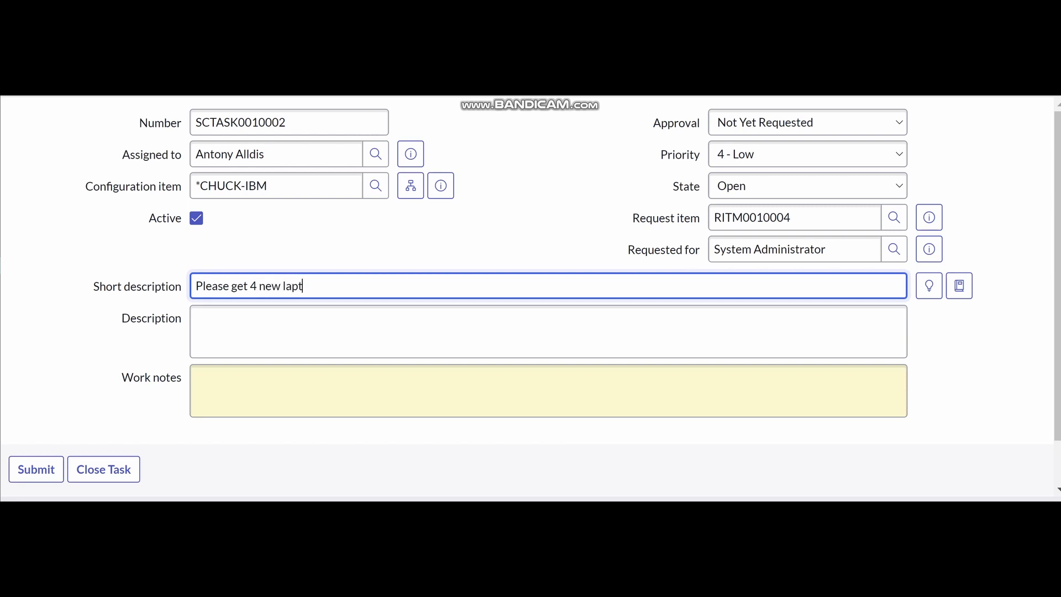
pyautogui.write('ops sfor the new hires')
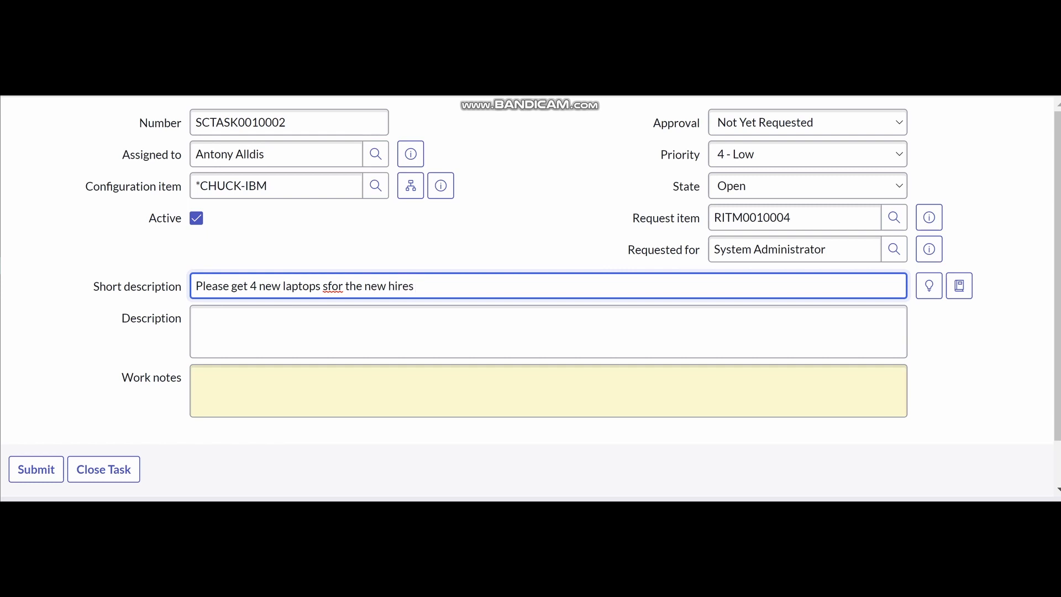
pyautogui.click(332, 285)
pyautogui.press('BackSpace')
# Copy the short description text into both the Description and Work notes fields of the task.
pyautogui.moveTo(413, 287); pyautogui.dragTo(194, 287)
pyautogui.hotkey('ctrl', 'c')
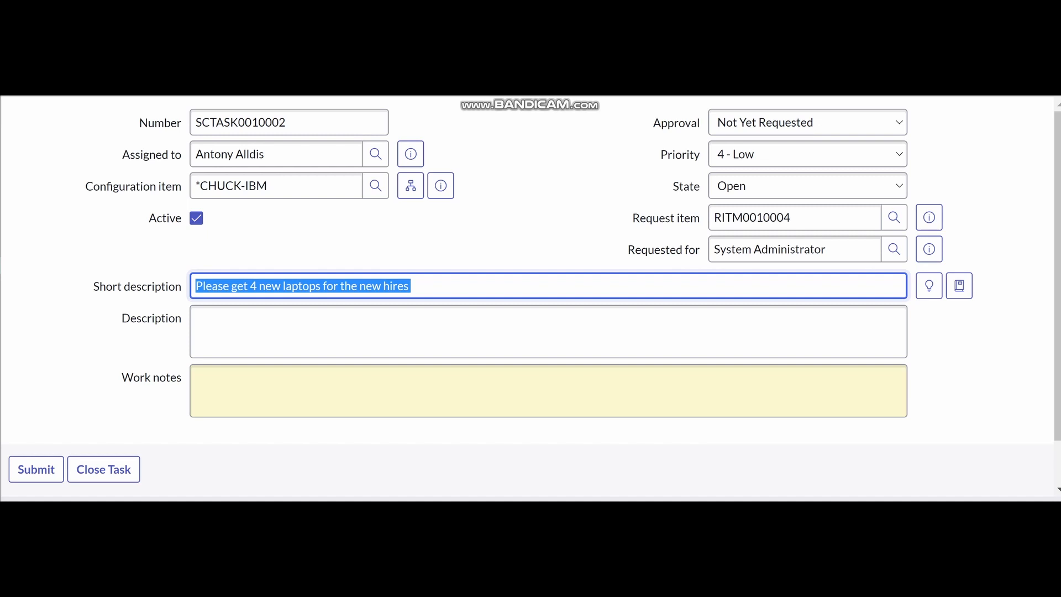
pyautogui.click(206, 326)
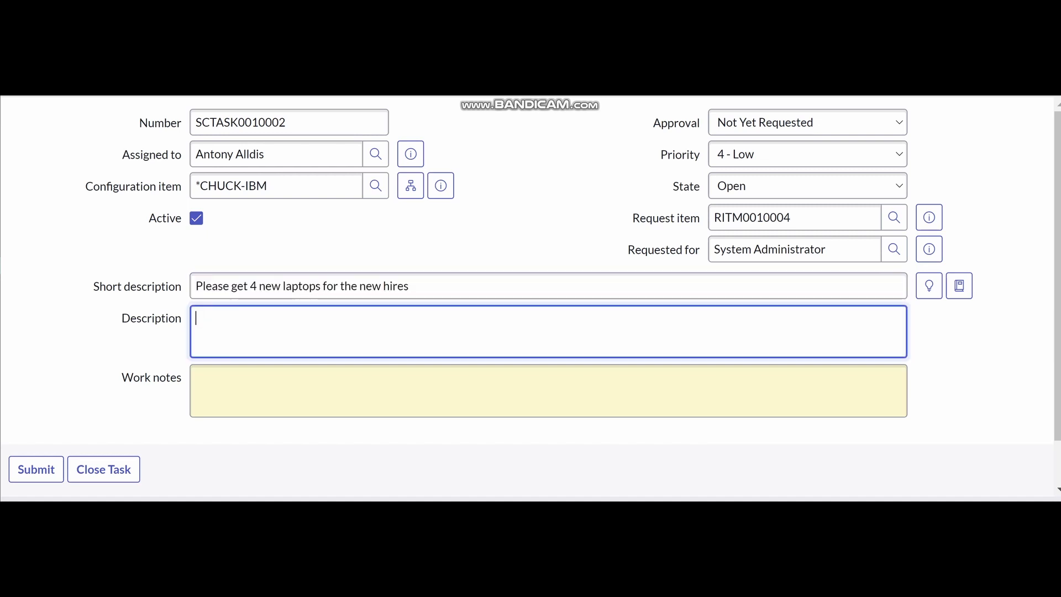
pyautogui.hotkey('ctrl', 'v')
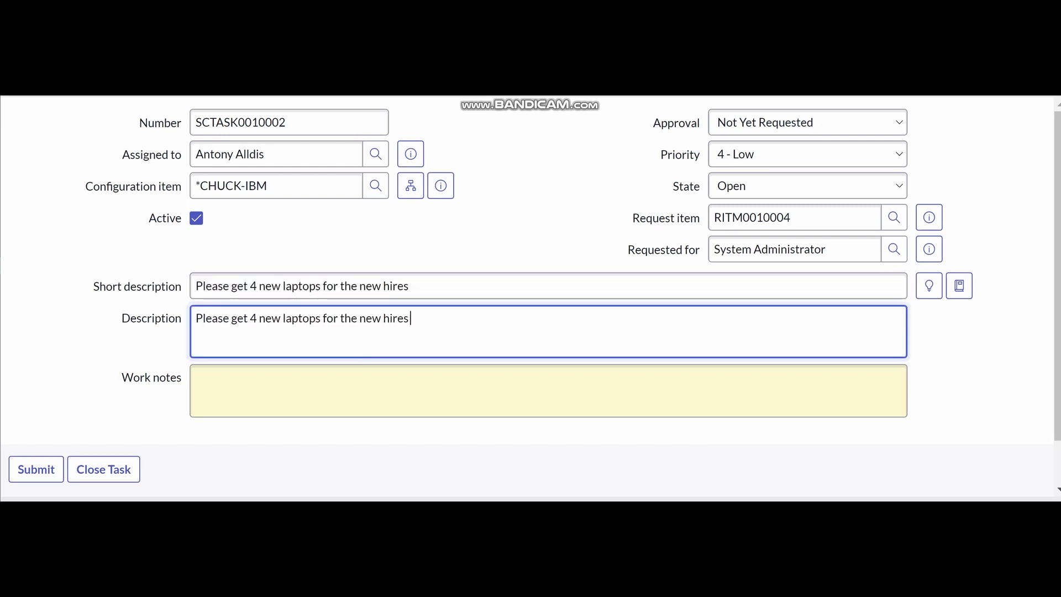
pyautogui.moveTo(411, 318); pyautogui.dragTo(195, 319)
pyautogui.hotkey('ctrl', 'c')
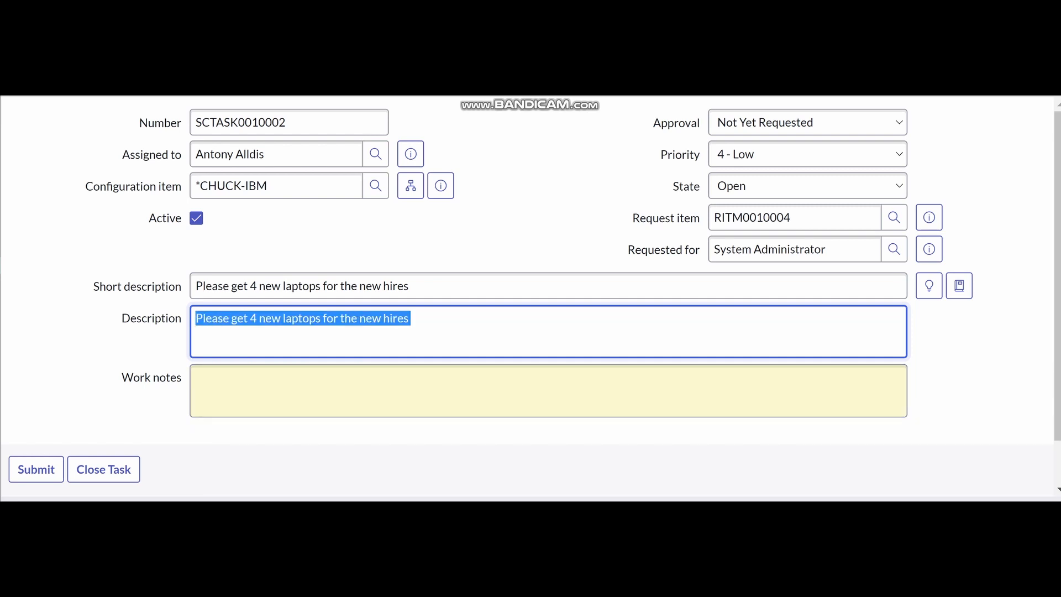
pyautogui.click(206, 385)
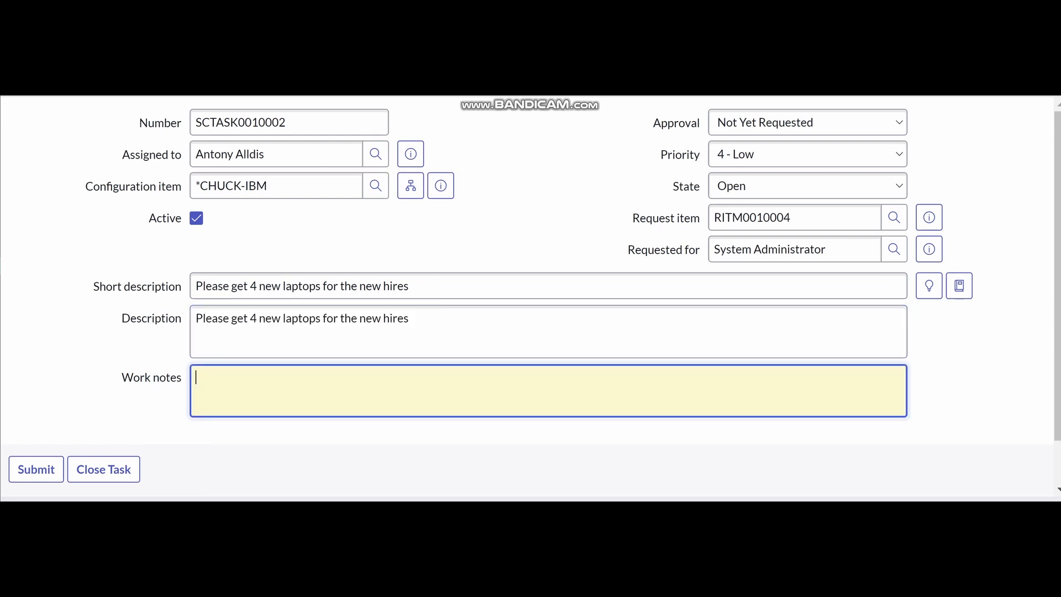
pyautogui.hotkey('ctrl', 'v')
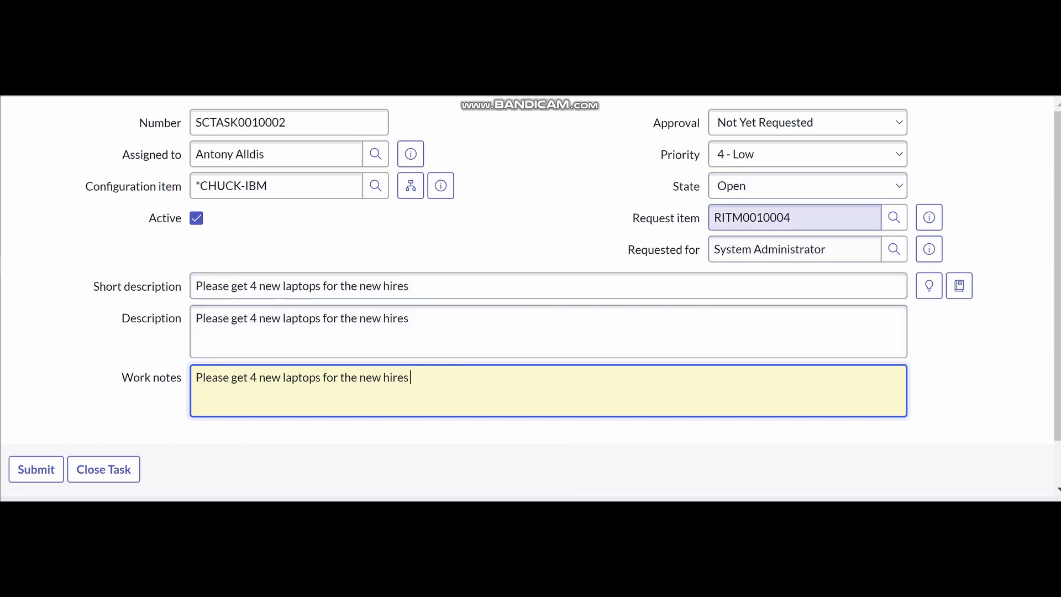
# Set the task's approval to Approved and its priority to 1 - Critical, and submit the task.
pyautogui.click(806, 122)
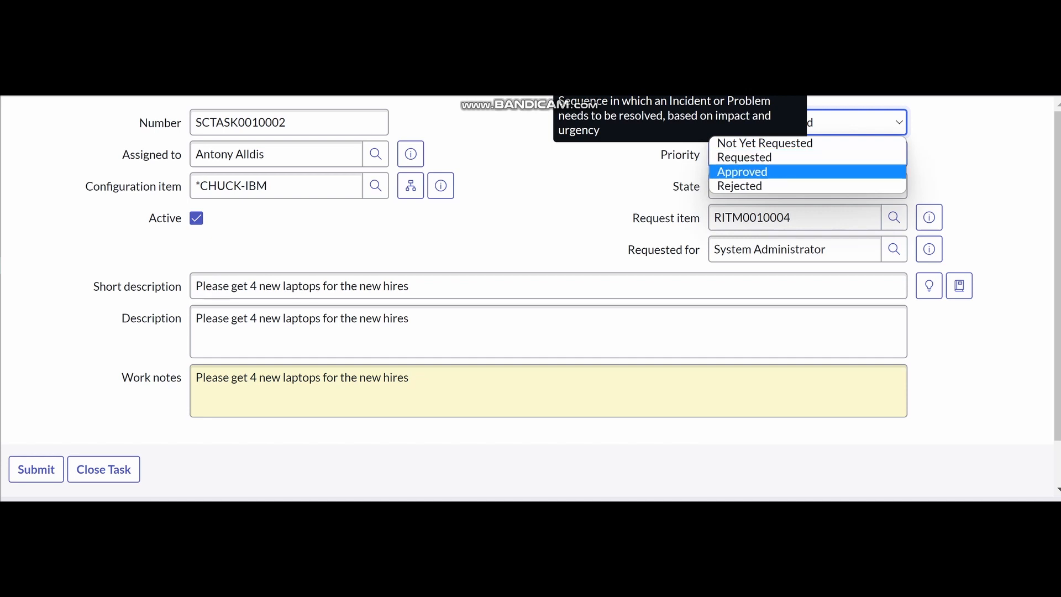
pyautogui.press('Return')
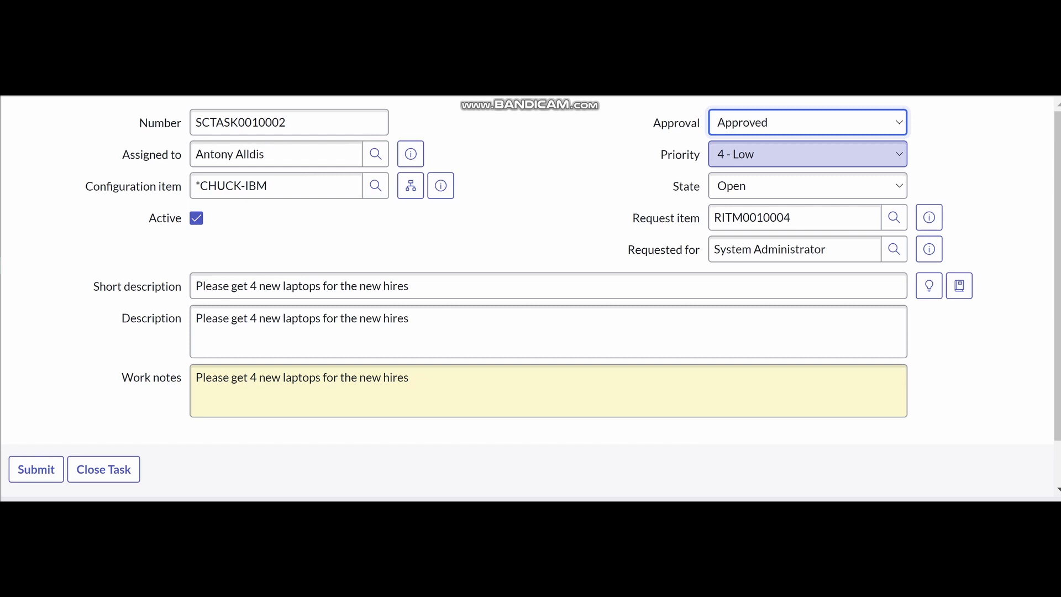
pyautogui.click(807, 154)
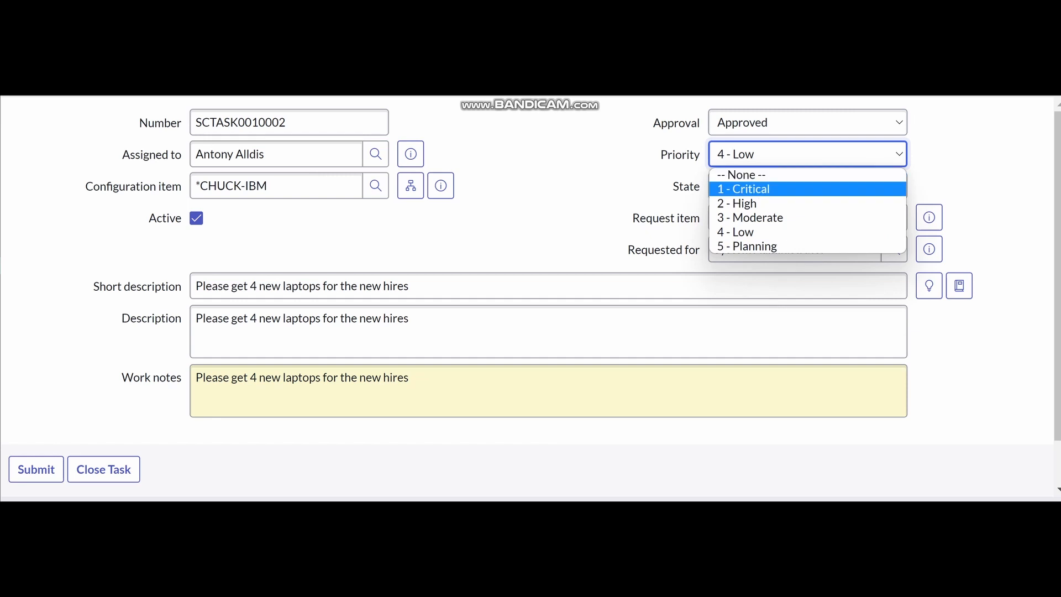
pyautogui.press('Return')
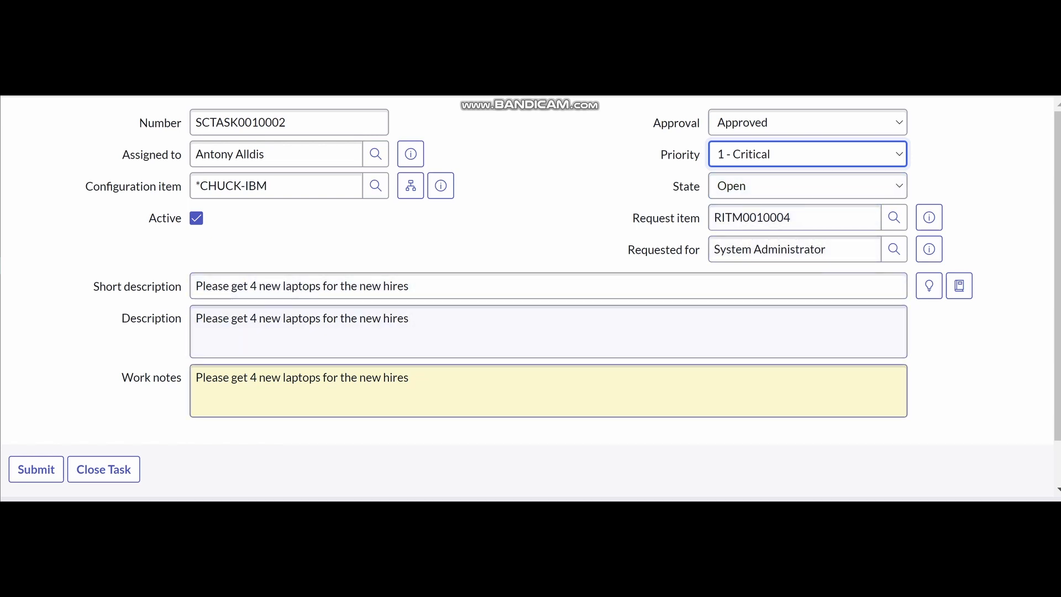
pyautogui.click(36, 469)
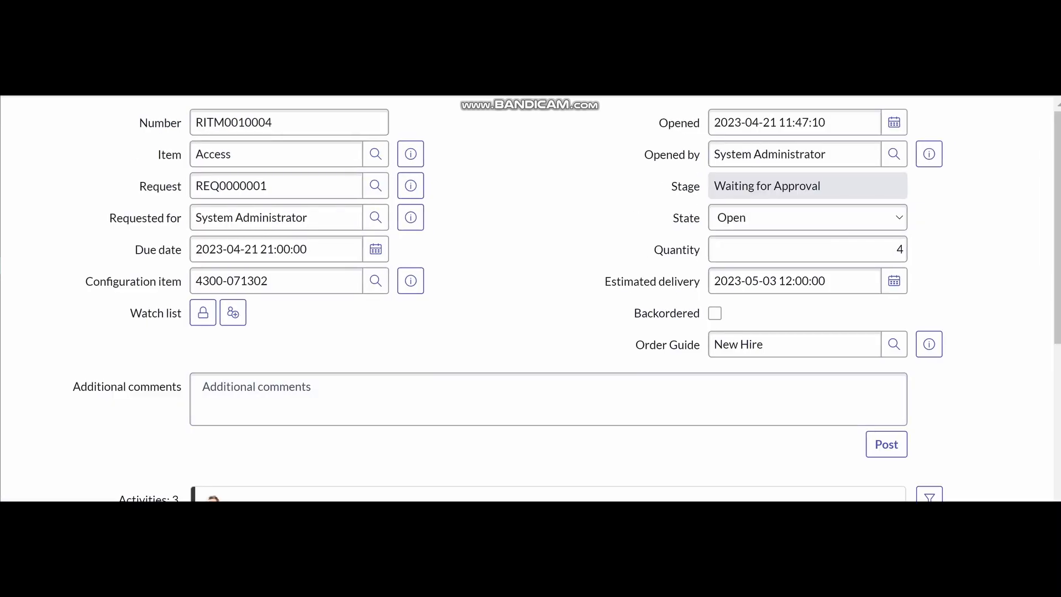
# Review the requested item's activity history, its Catalog Tasks list with the new task, and its main fields.
pyautogui.scroll(-5, 530, 298)
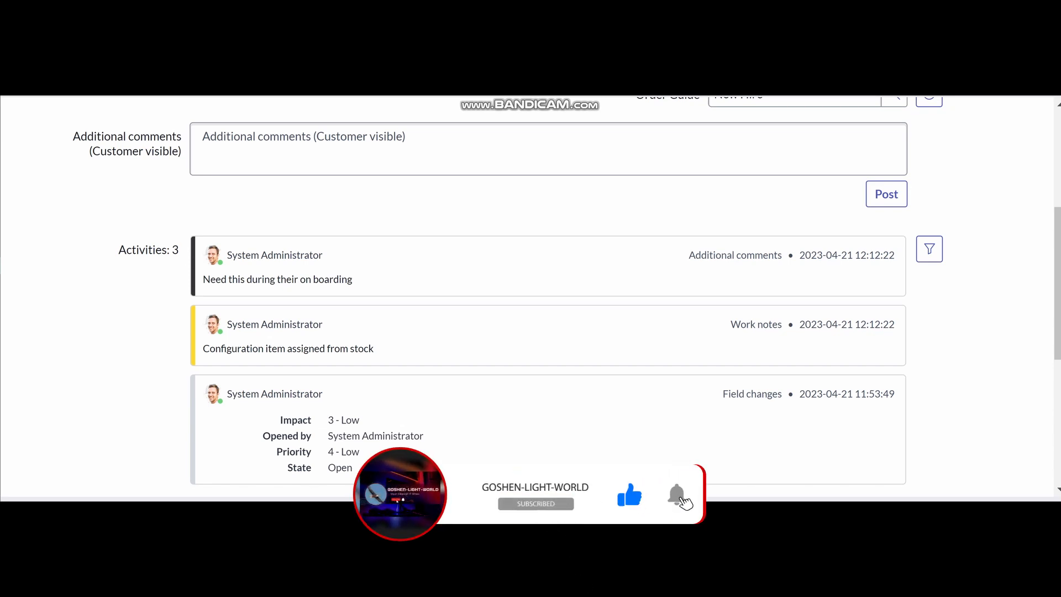
pyautogui.scroll(-2, 547, 299)
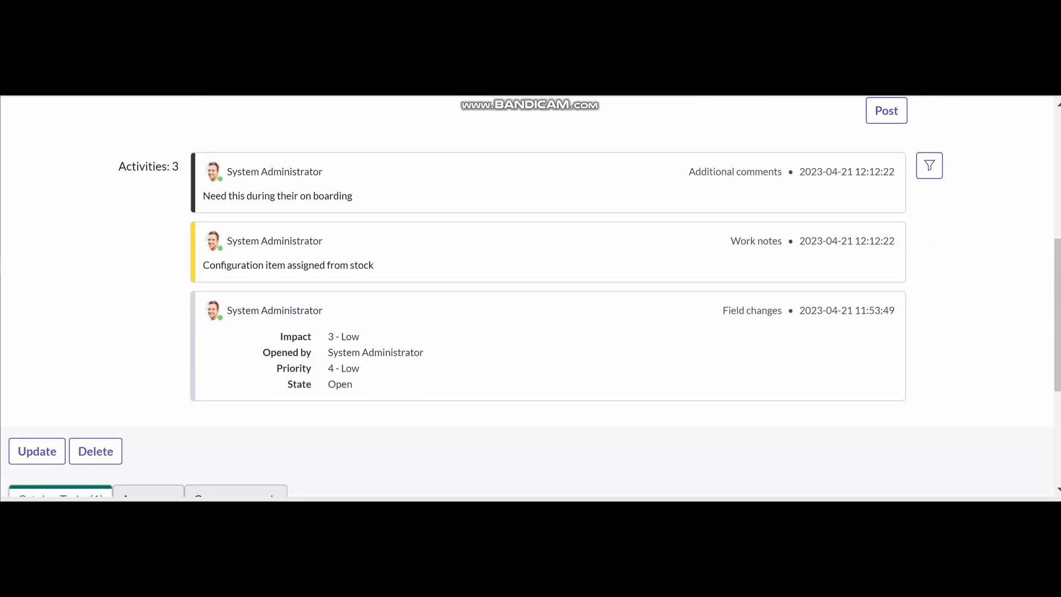
pyautogui.scroll(-2, 530, 298)
pyautogui.scroll(-2, 531, 298)
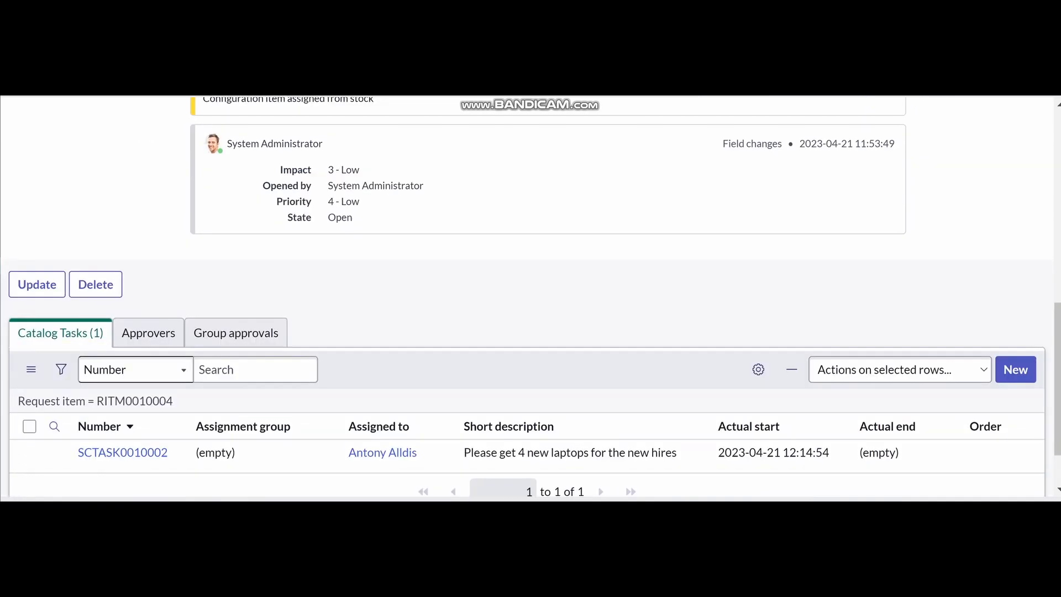
pyautogui.scroll(-1, 530, 298)
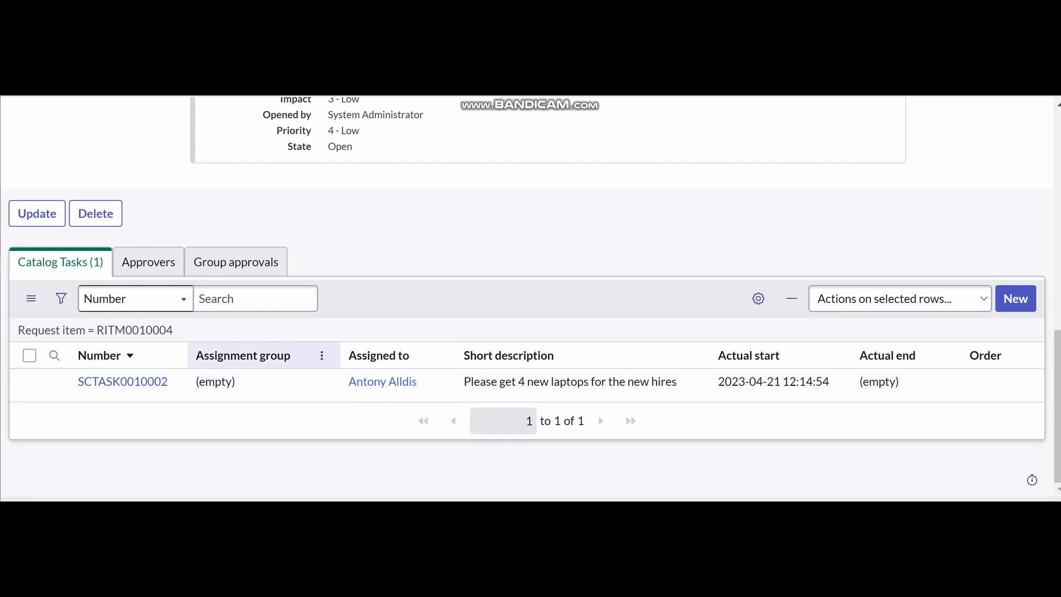
pyautogui.scroll(2, 531, 299)
pyautogui.scroll(3, 531, 298)
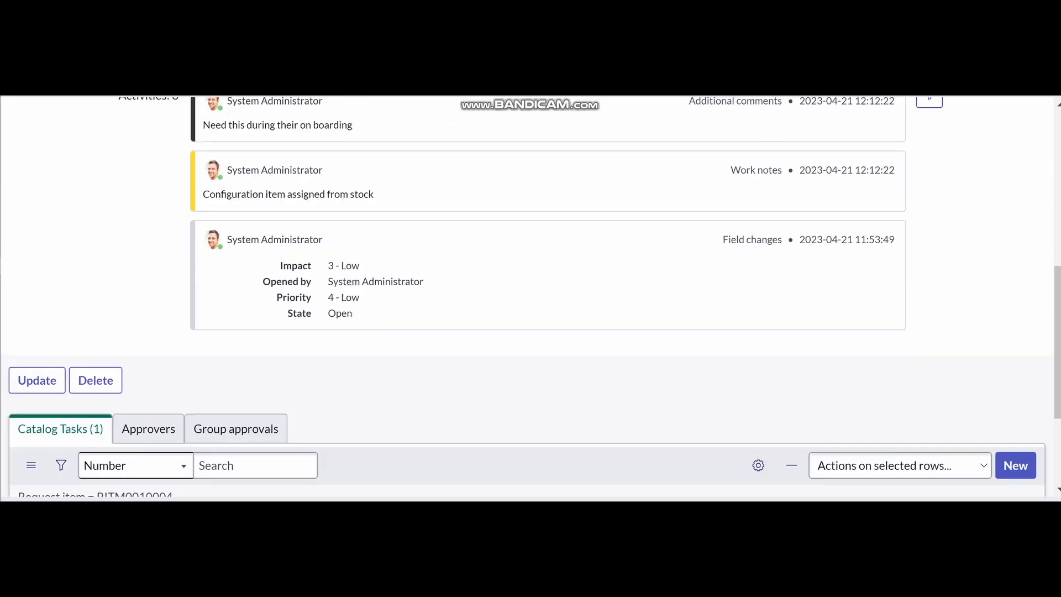
pyautogui.scroll(4, 530, 299)
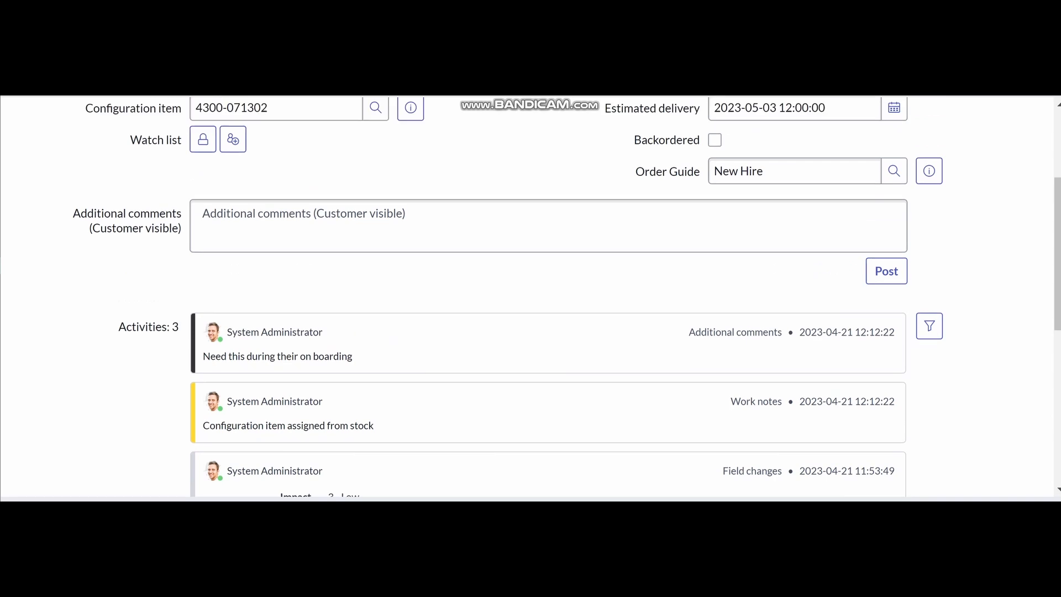
pyautogui.scroll(3, 530, 299)
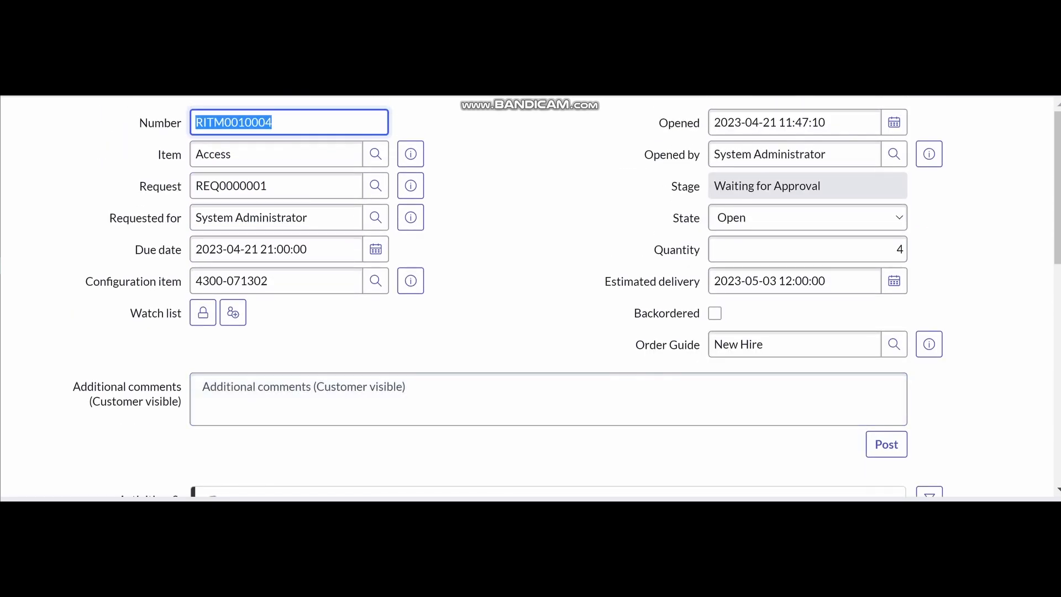